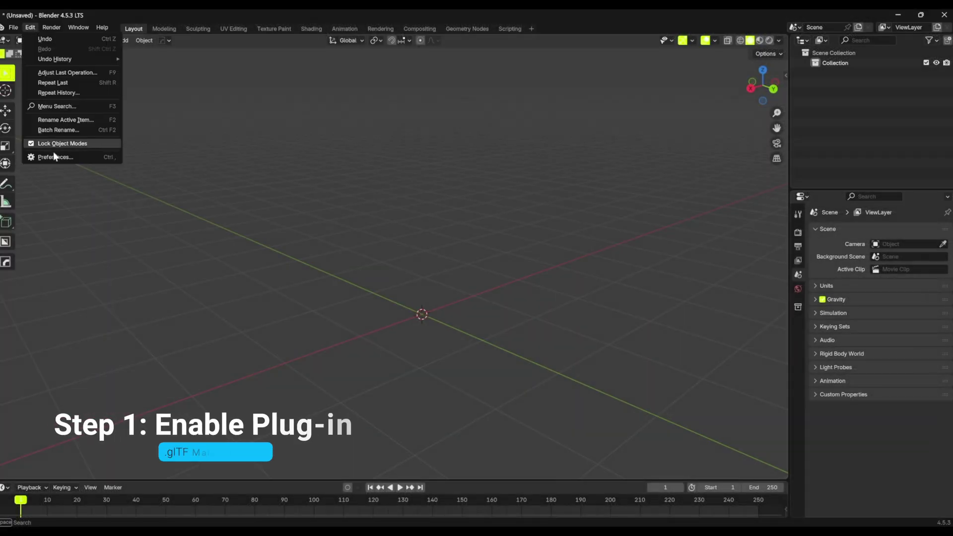
Find the glTF 2.0 format add-on in the preferences by searching "gltf", show its settings, and save the preferences
left_click(54, 157)
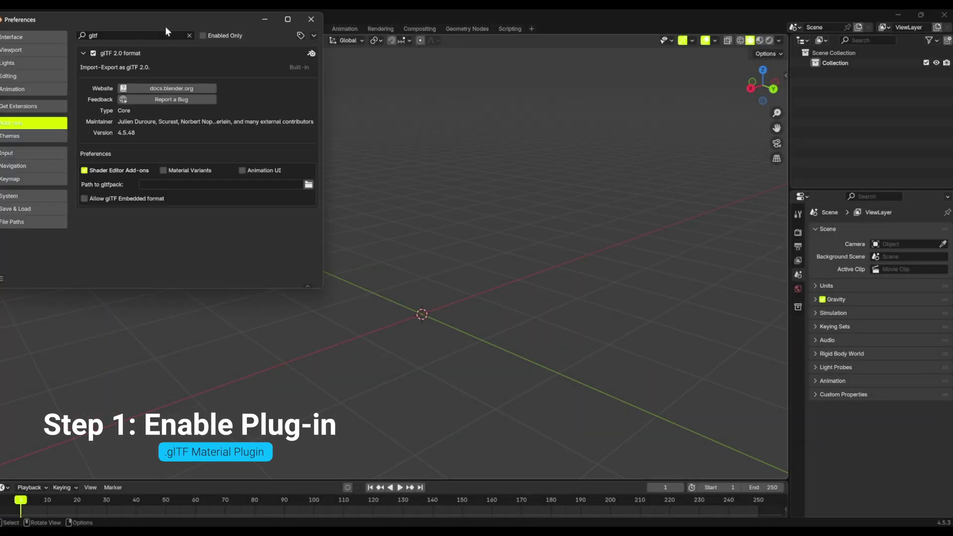
left_click_drag(165, 26, 531, 47)
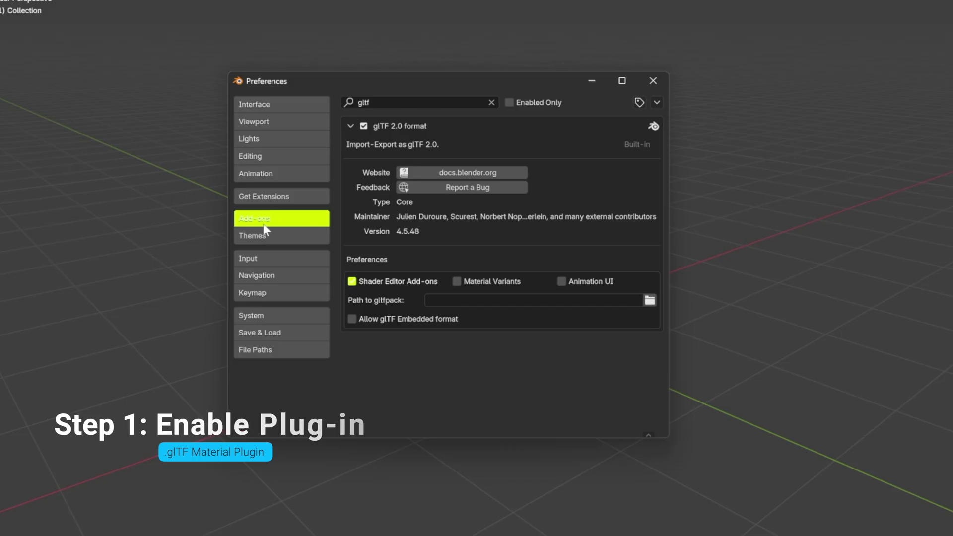
left_click(378, 104)
type("gltf")
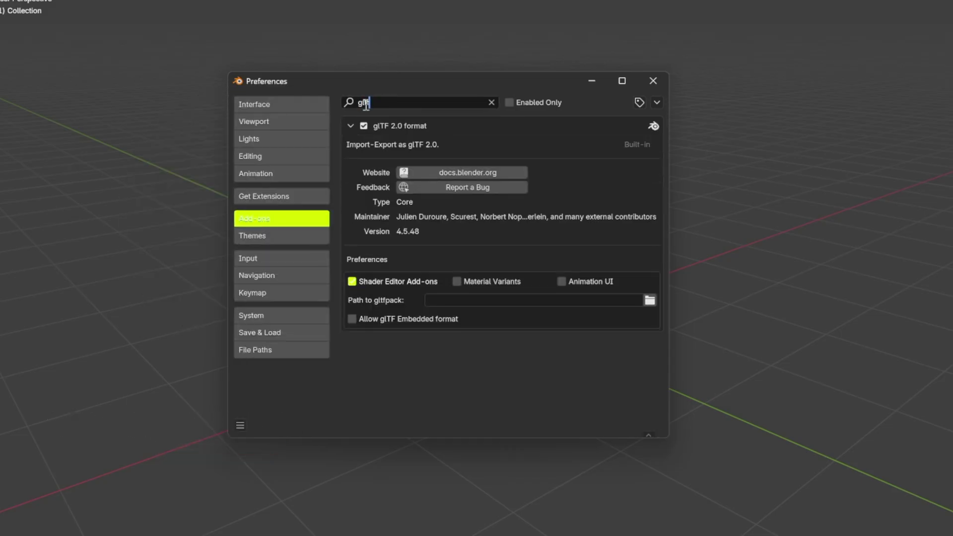
left_click(351, 126)
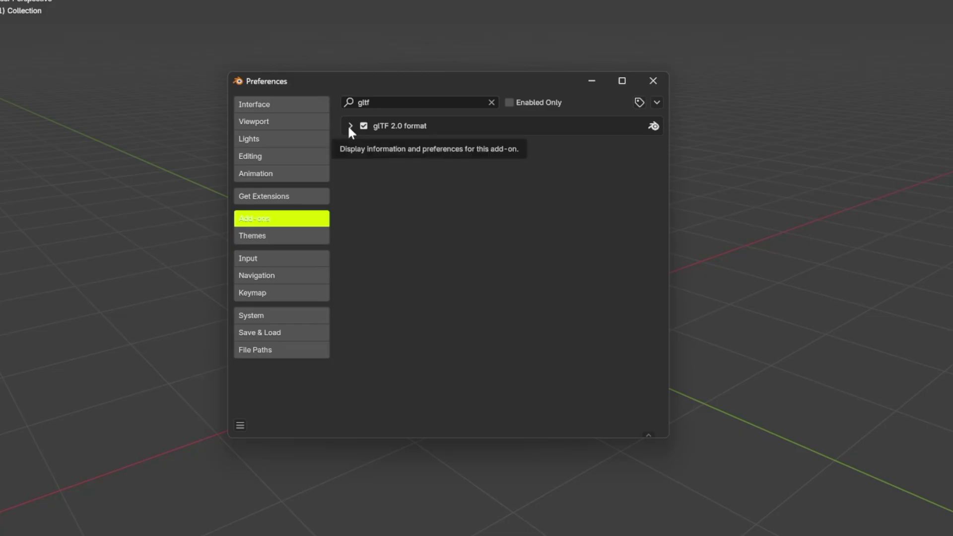
left_click(349, 126)
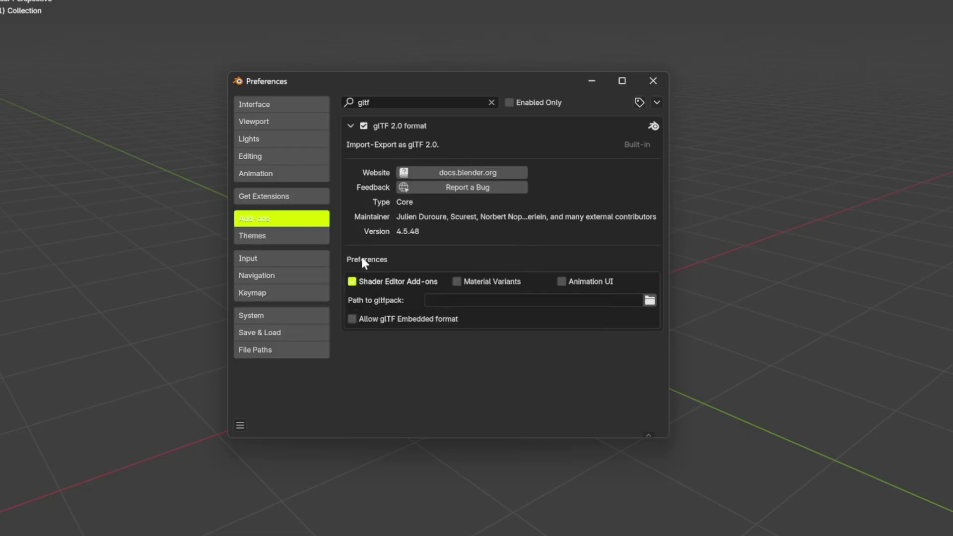
left_click(240, 426)
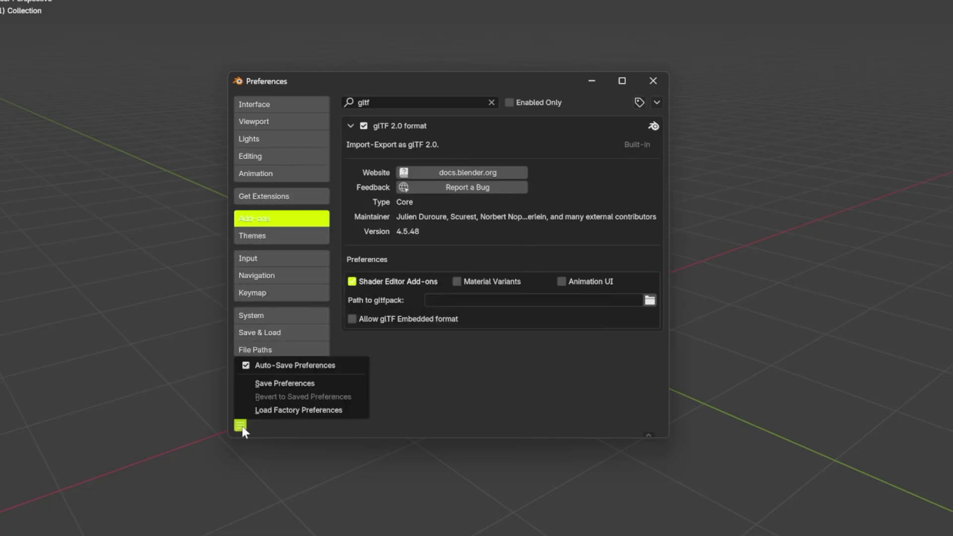
left_click(269, 383)
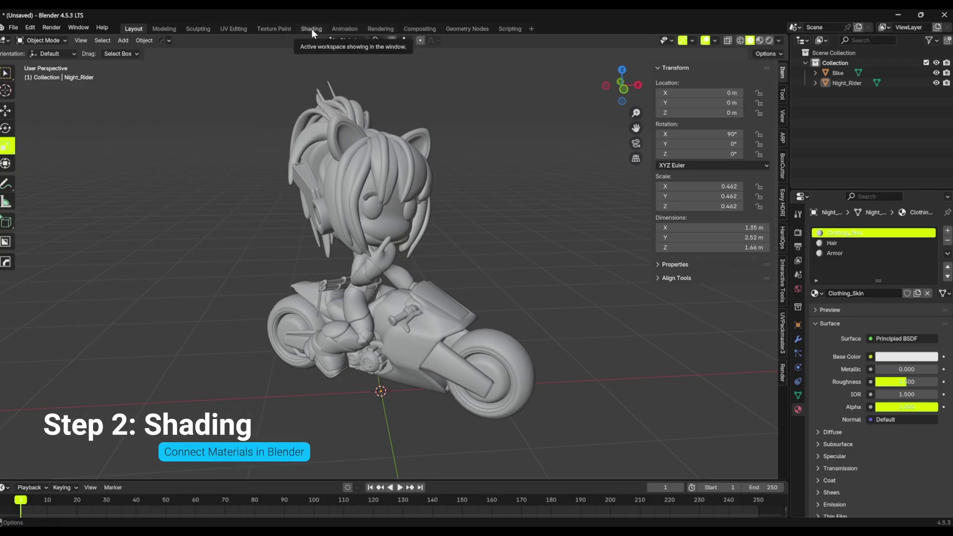
Switch to the Shading workspace and review the Night_Rider model's Armor and Clothing_Skin materials
left_click(312, 28)
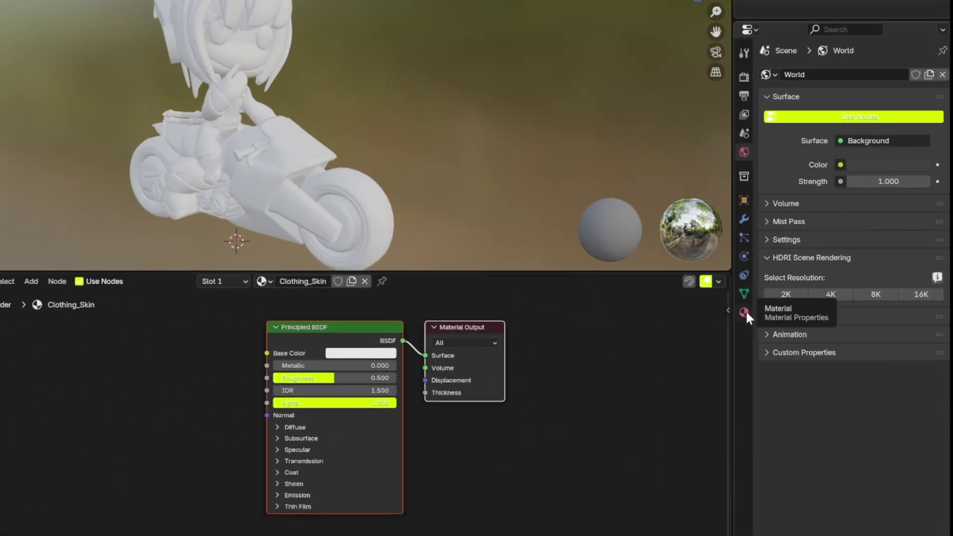
left_click(792, 332)
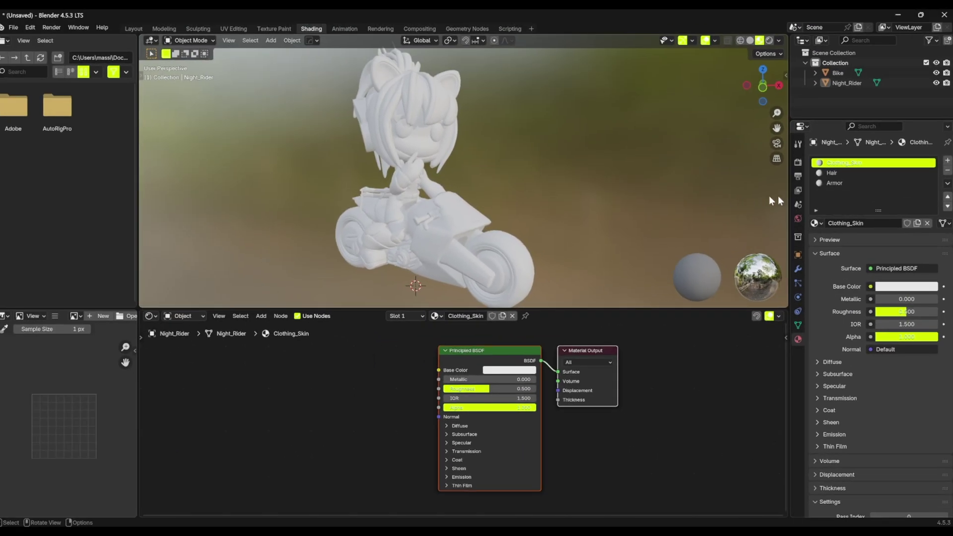
left_click(834, 183)
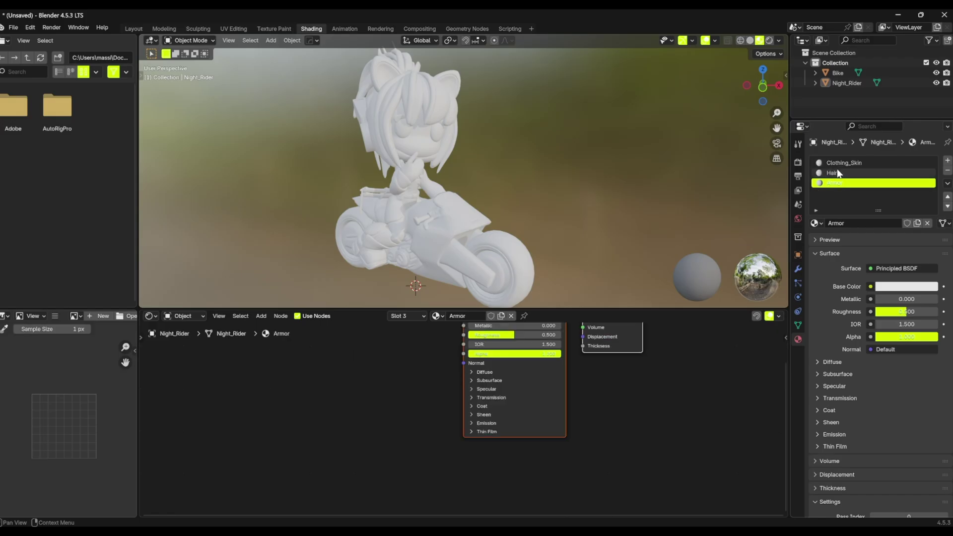
left_click(839, 164)
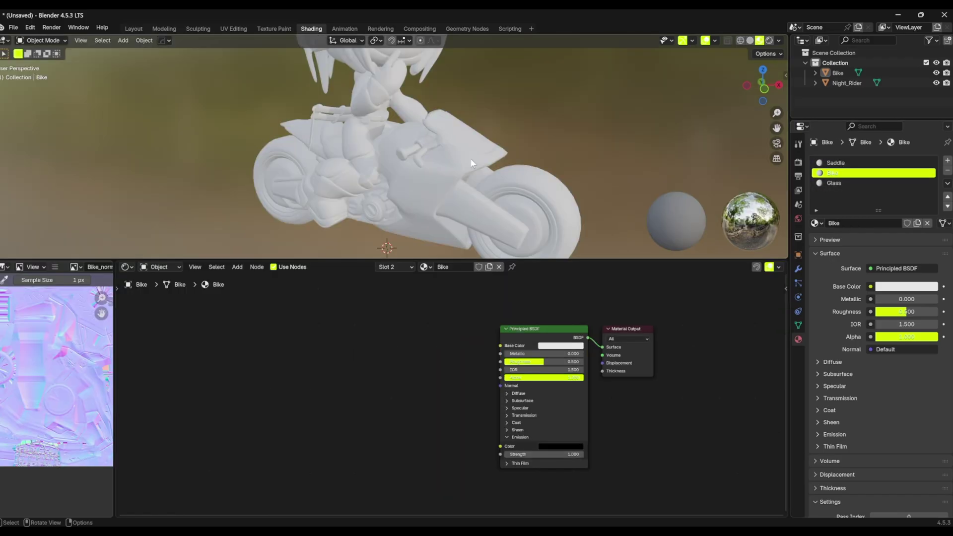
Select the bike, add Bike_Base_color.png to its Bike material, and connect the texture's Color to the shader's Base Color
left_click(472, 164)
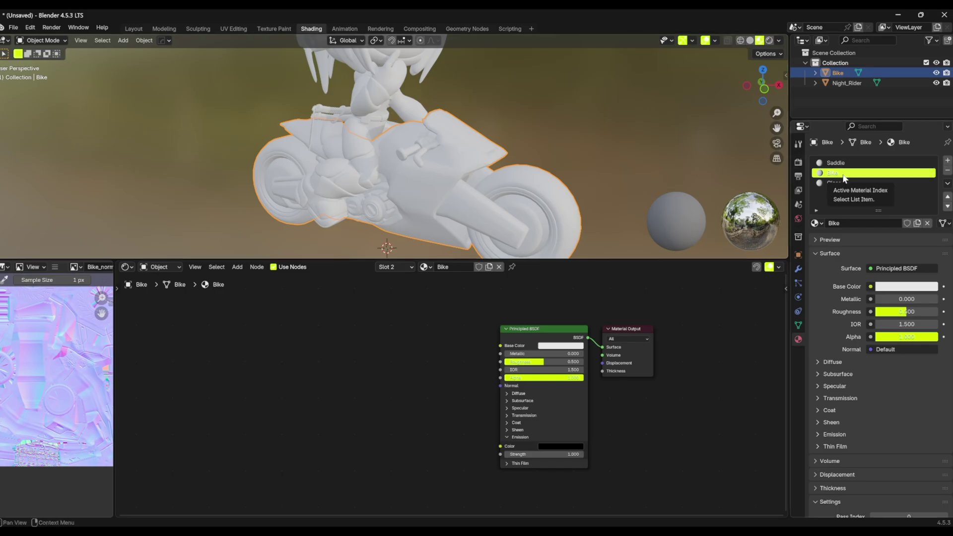
left_click_drag(304, 321, 303, 321)
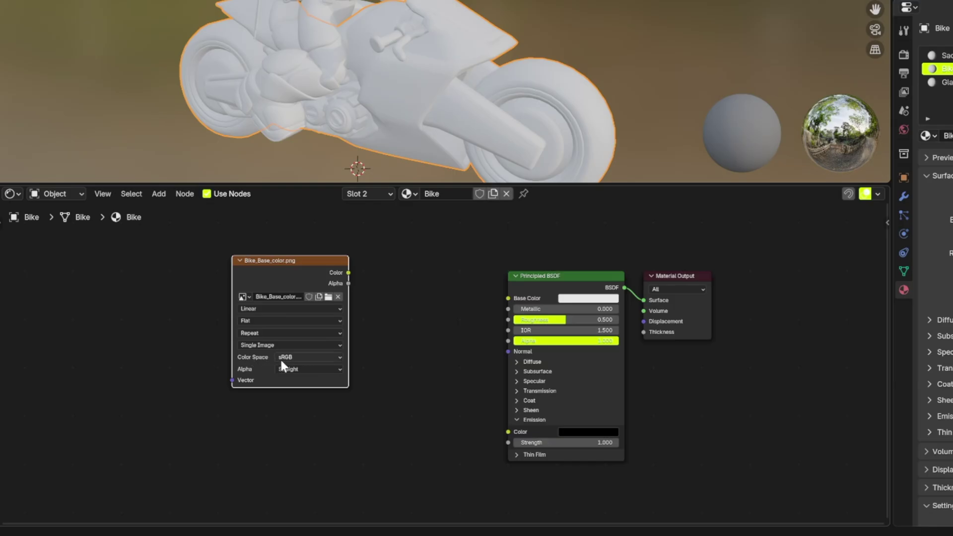
scroll(305, 358, "up", 1)
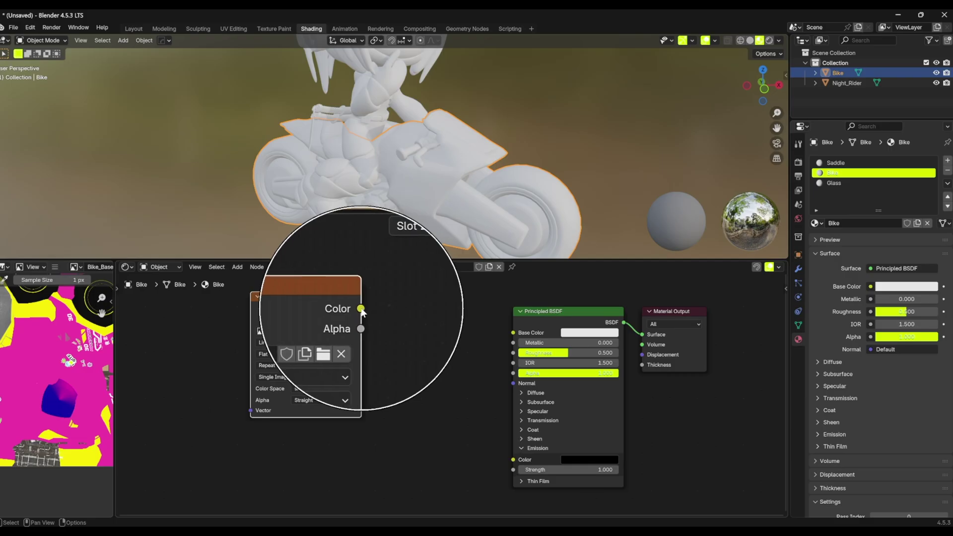
left_click_drag(361, 309, 513, 333)
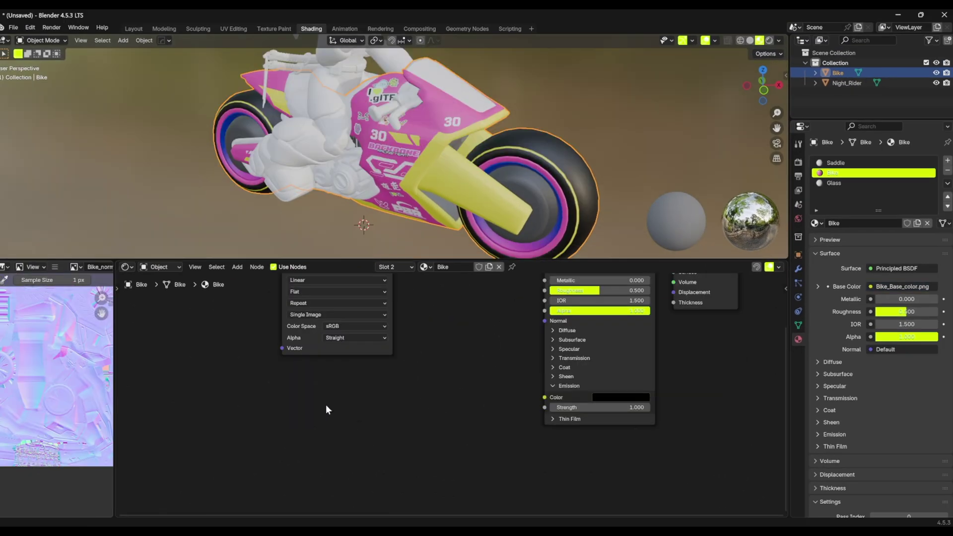
Add Bike_normal.png as an image texture below the base color texture, with its color space at Non-Color
key("ctrl+v")
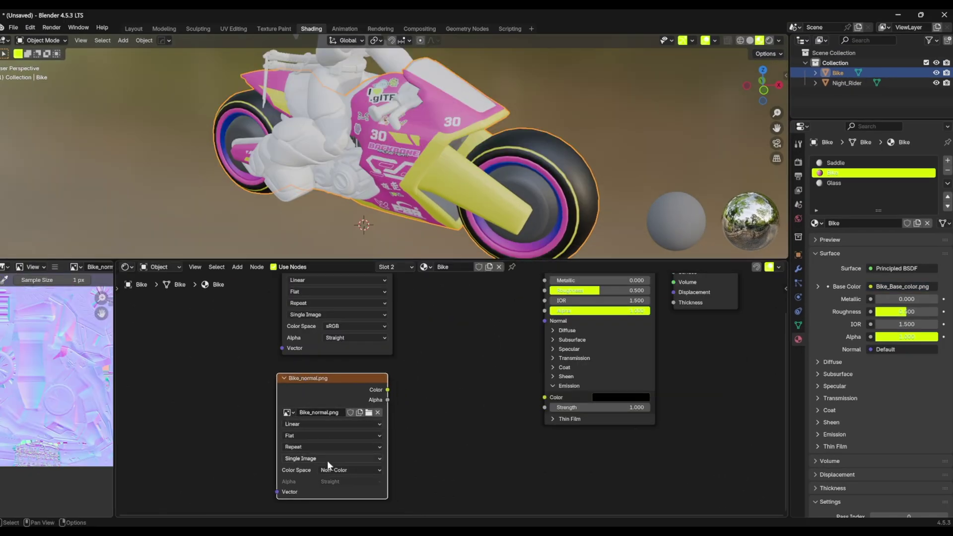
left_click(336, 470)
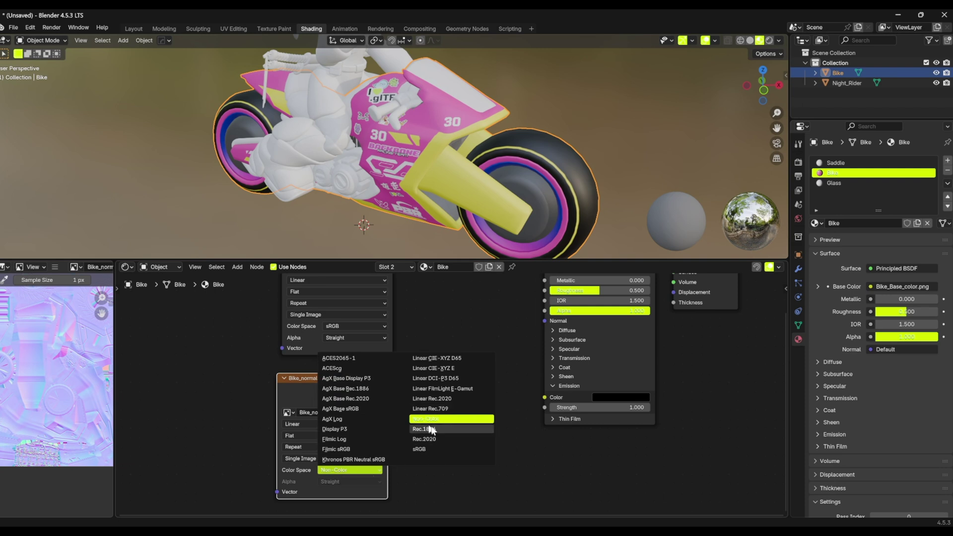
middle_click_drag(450, 448, 426, 442)
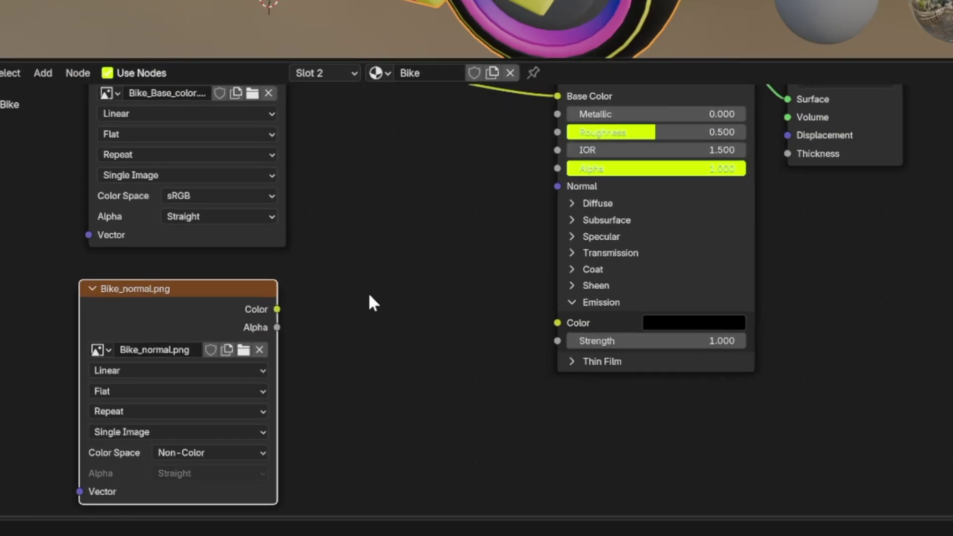
Add a Normal Map node between the Bike_normal.png texture and the Principled BSDF
key("shift+a")
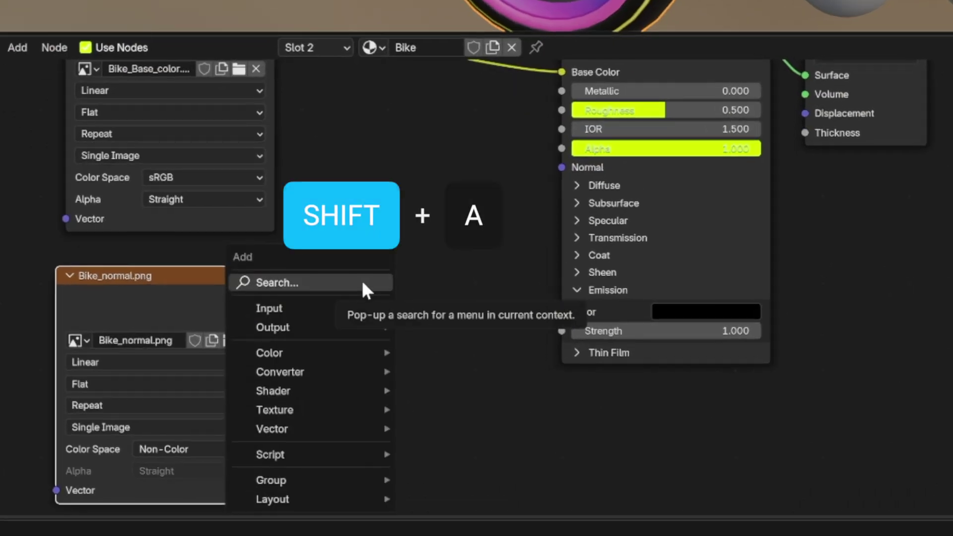
left_click(362, 283)
type("normal map")
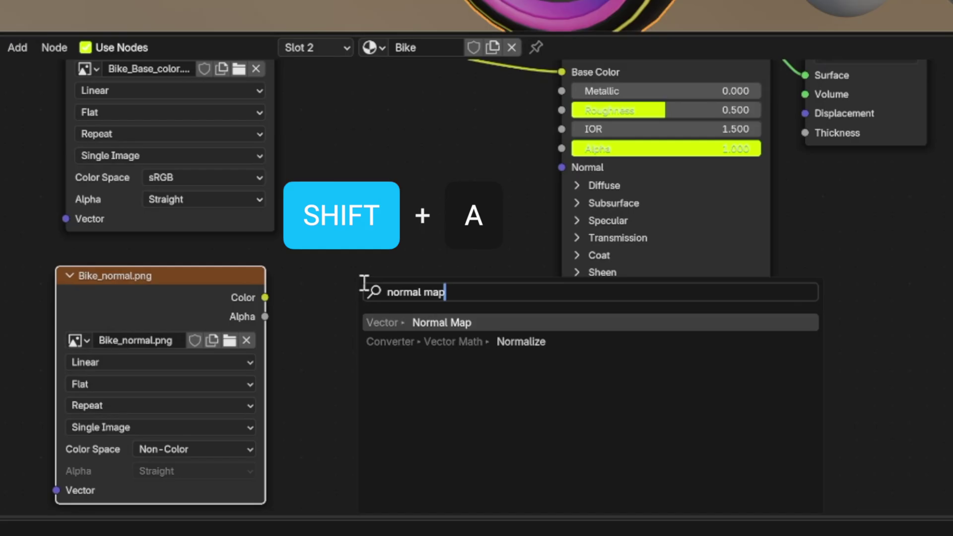
left_click(389, 322)
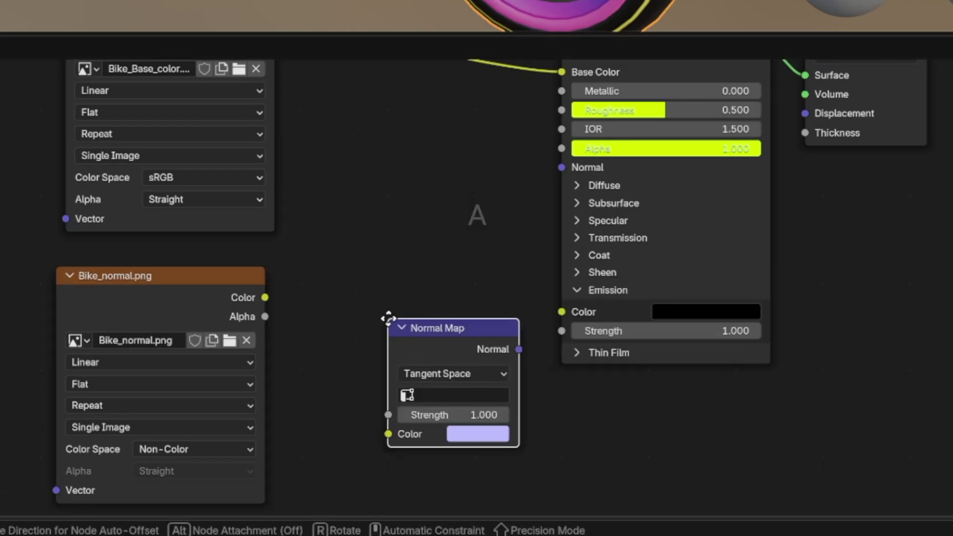
left_click(329, 180)
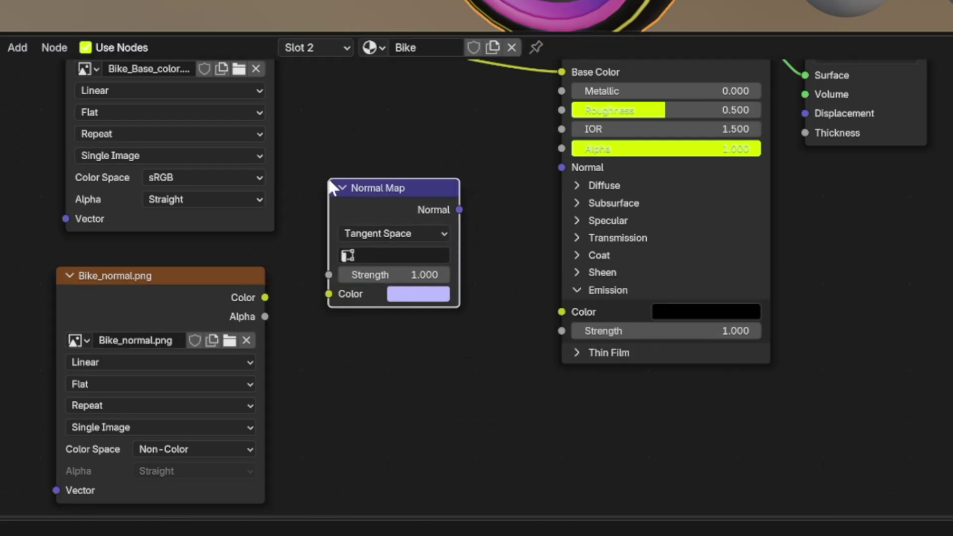
Connect the Color of Bike_normal.png through the Normal Map node to the Principled BSDF's Normal input
left_click_drag(265, 297, 324, 293)
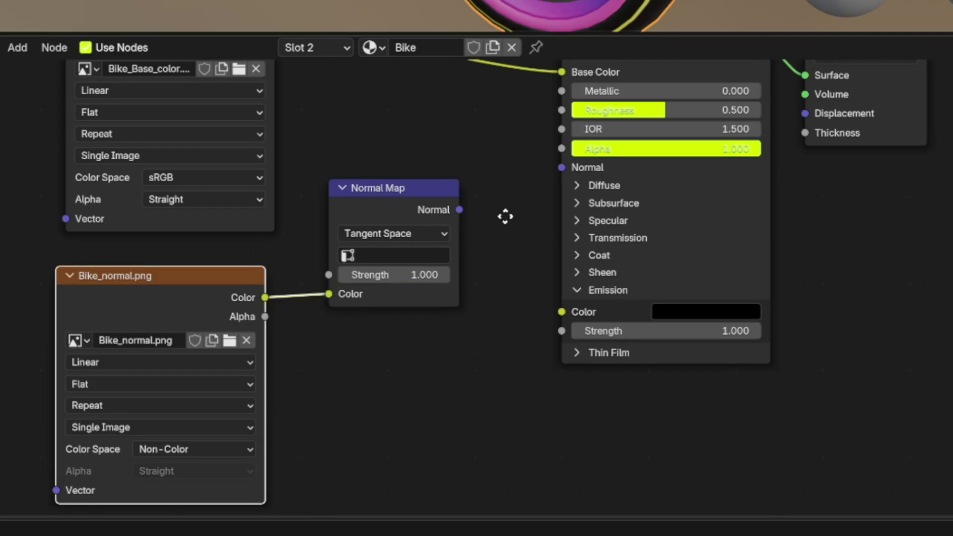
middle_click_drag(504, 215, 362, 355)
left_click_drag(318, 346, 332, 345)
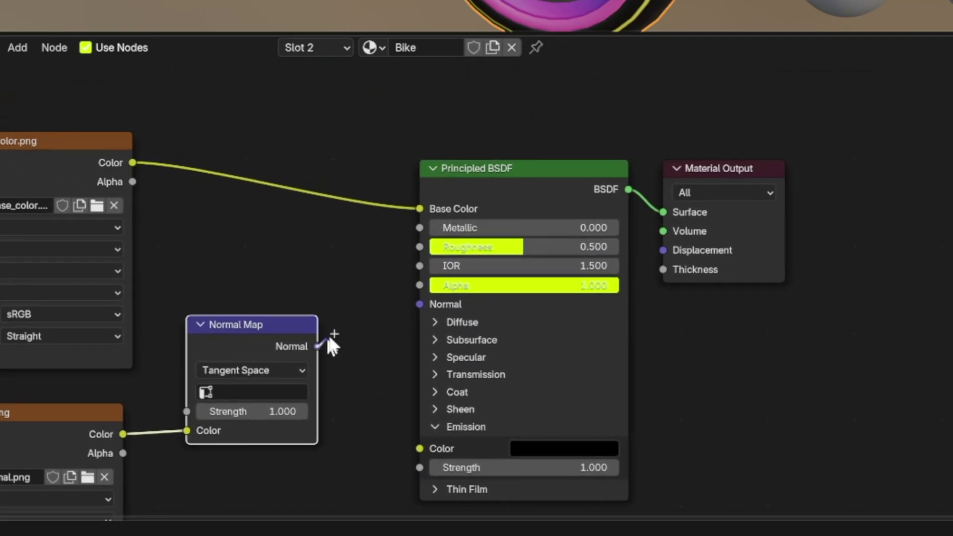
left_click_drag(401, 300, 419, 304)
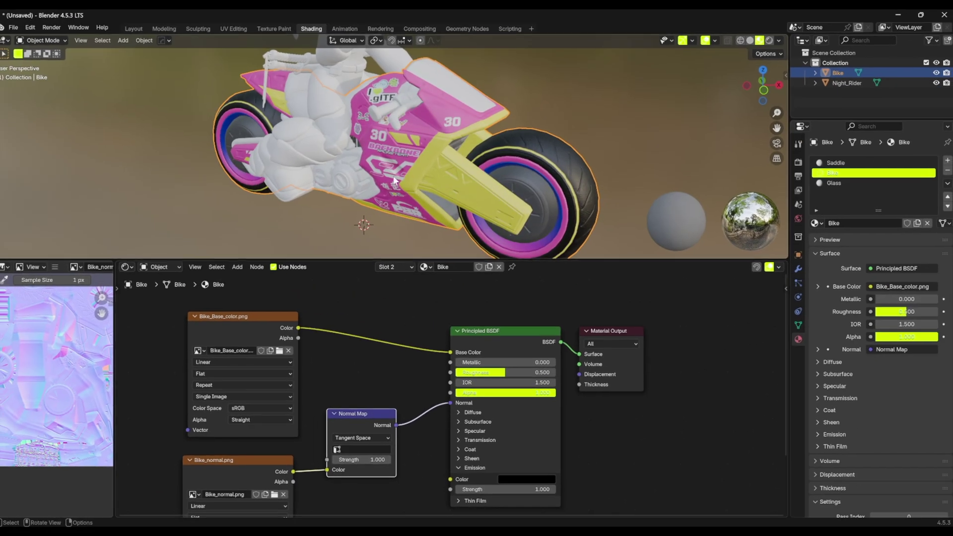
Add the Bike_Metallic.png texture, connect its Color to the shader's Metallic input, and set its color space to Non-Color
scroll(391, 162, "up", 5)
middle_click_drag(391, 162, 413, 195)
scroll(299, 445, "down", 3)
left_click_drag(300, 445, 298, 419)
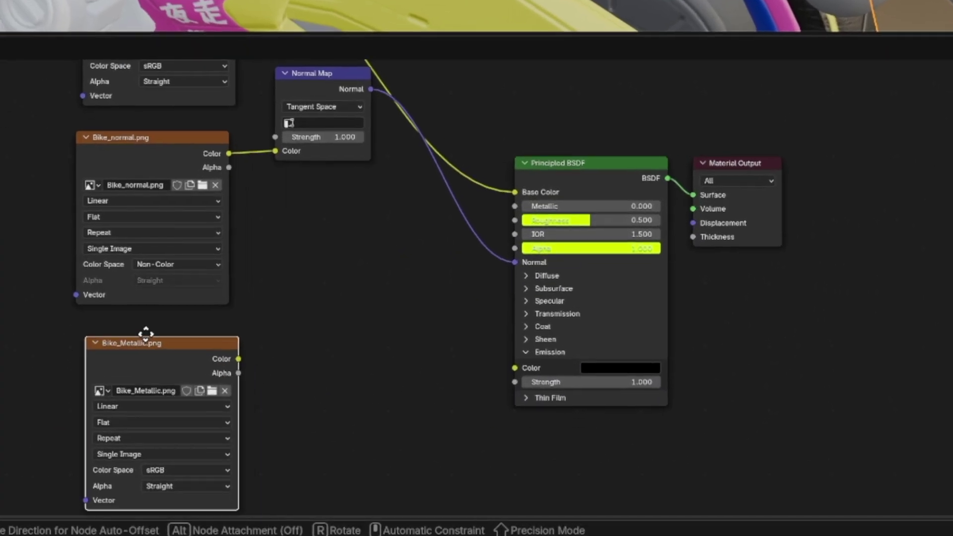
left_click_drag(332, 282, 502, 205)
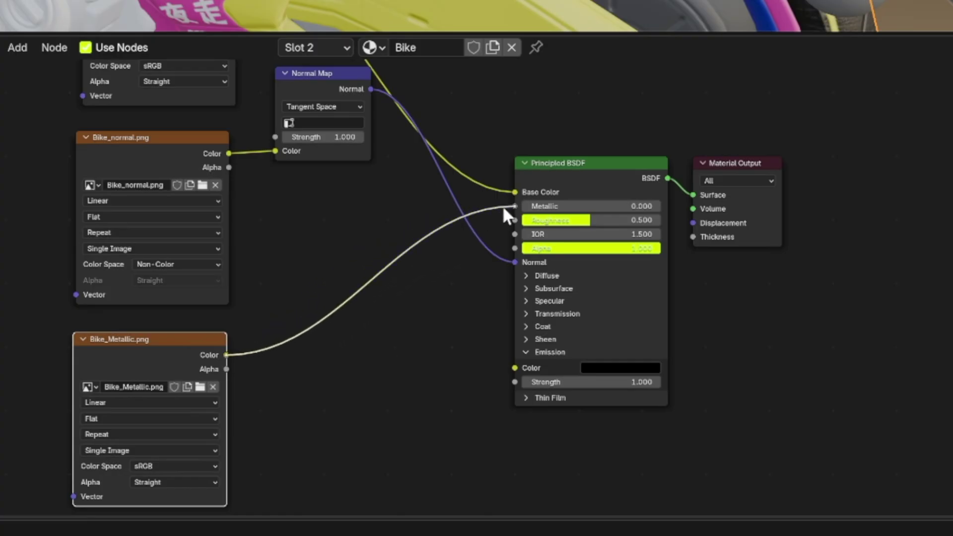
left_click(157, 466)
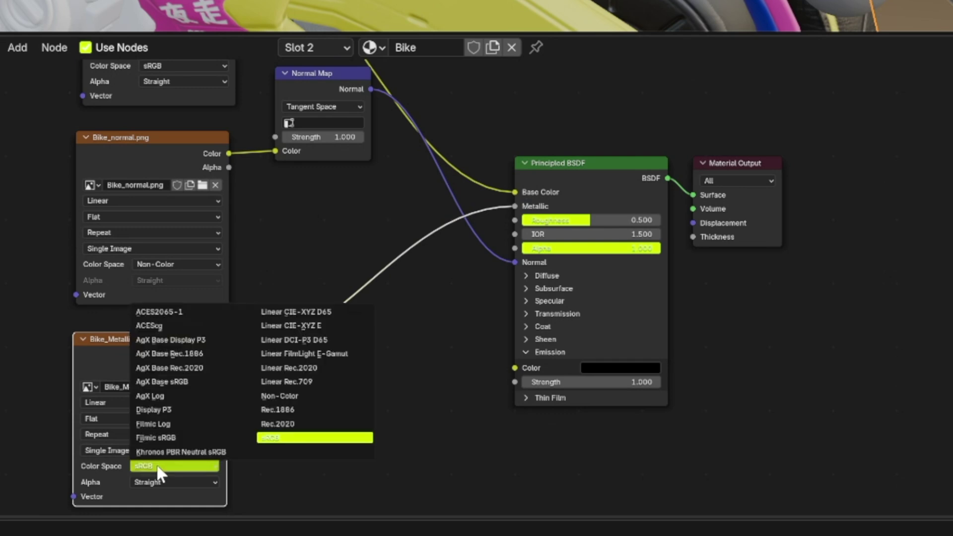
left_click(288, 395)
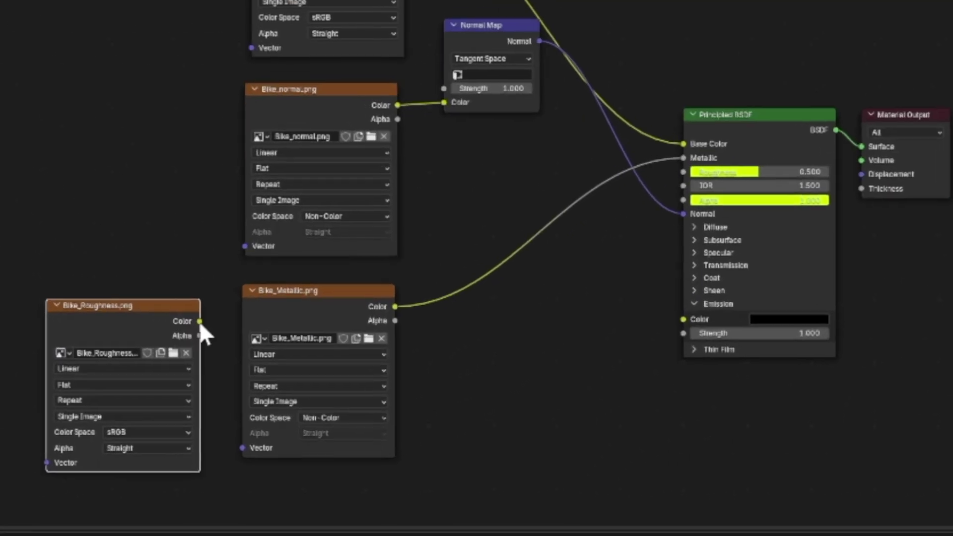
Set the Bike_Roughness.png texture's color space to Non-Color and connect its Color to the shader's Roughness input
left_click(153, 432)
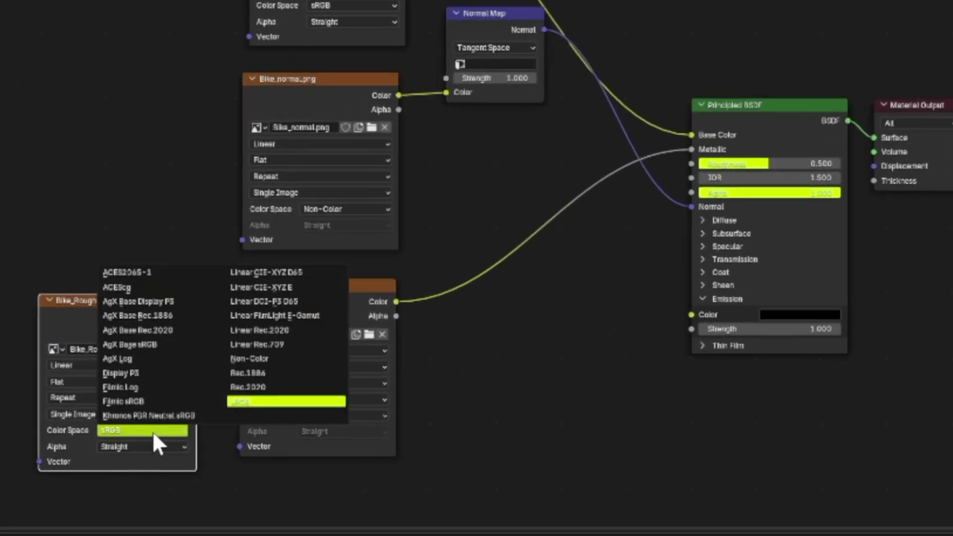
left_click(267, 358)
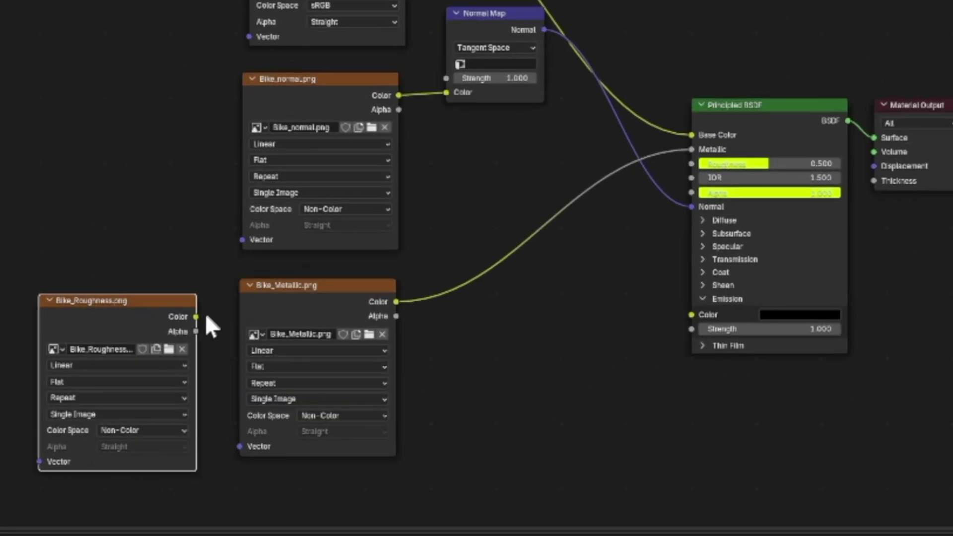
left_click_drag(195, 318, 695, 162)
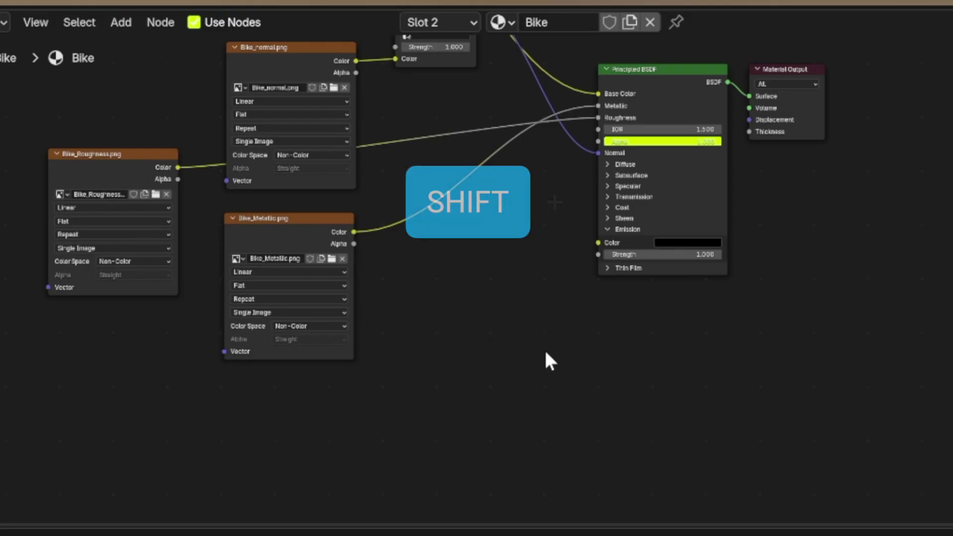
Add a glTF Material Output node to the Bike material's node tree
key("shift+a")
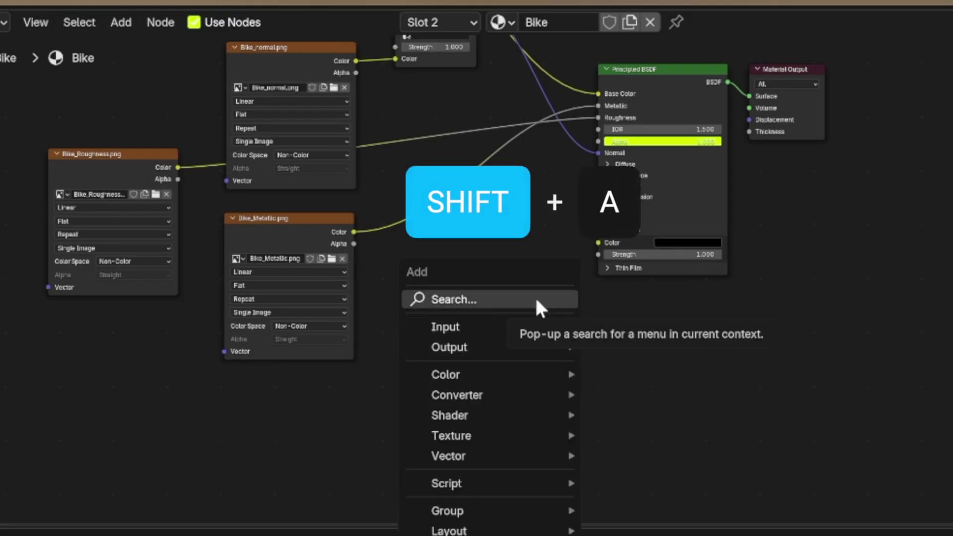
left_click(537, 299)
type("gltf")
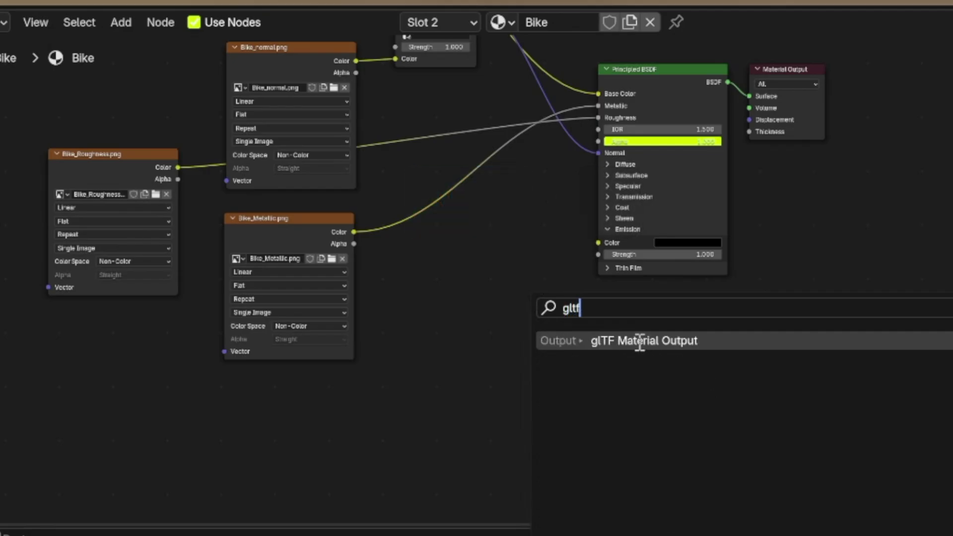
left_click(623, 341)
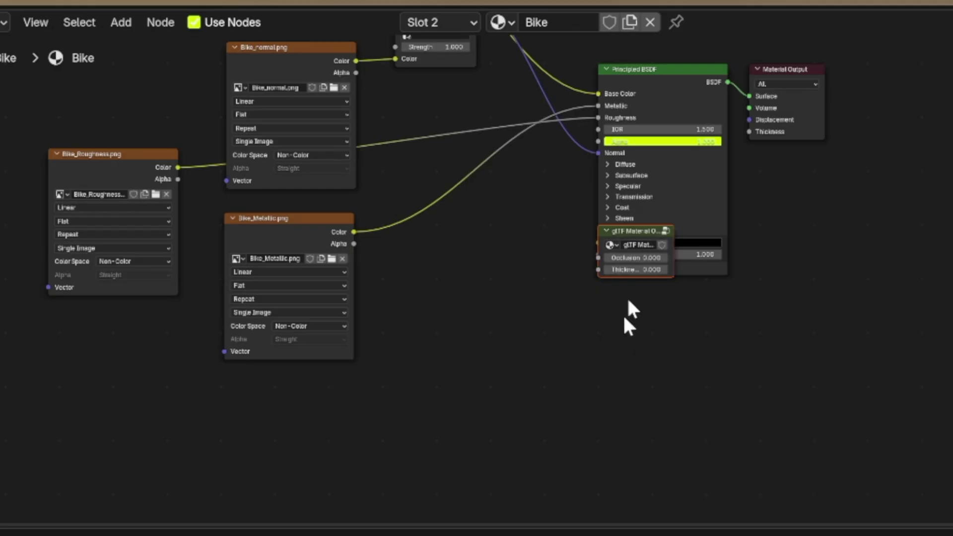
Add the Bike_Mixed_AO.png texture, connect its Color to the glTF Material Output's Occlusion input, and set its color space to Non-Color
left_click(635, 309)
left_click_drag(0, 397, 110, 362)
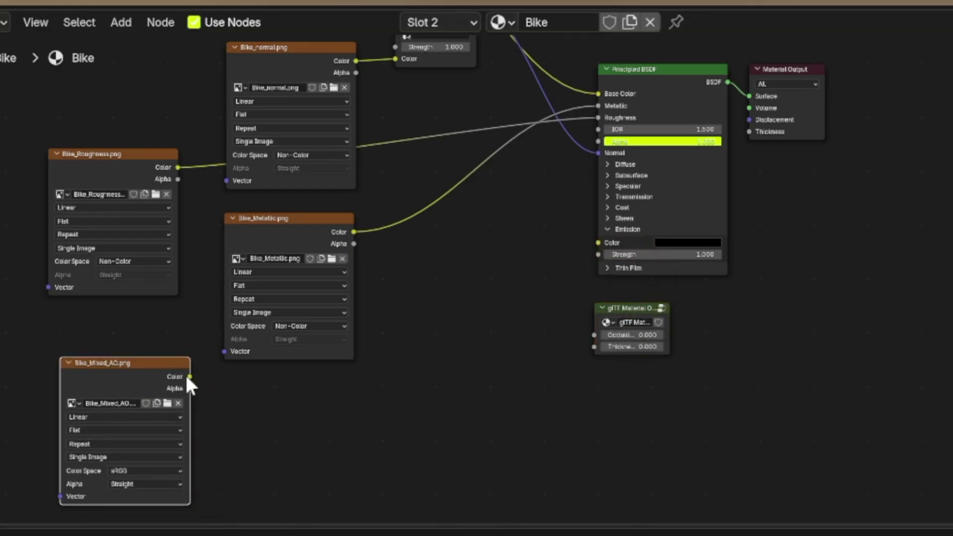
left_click_drag(189, 376, 593, 335)
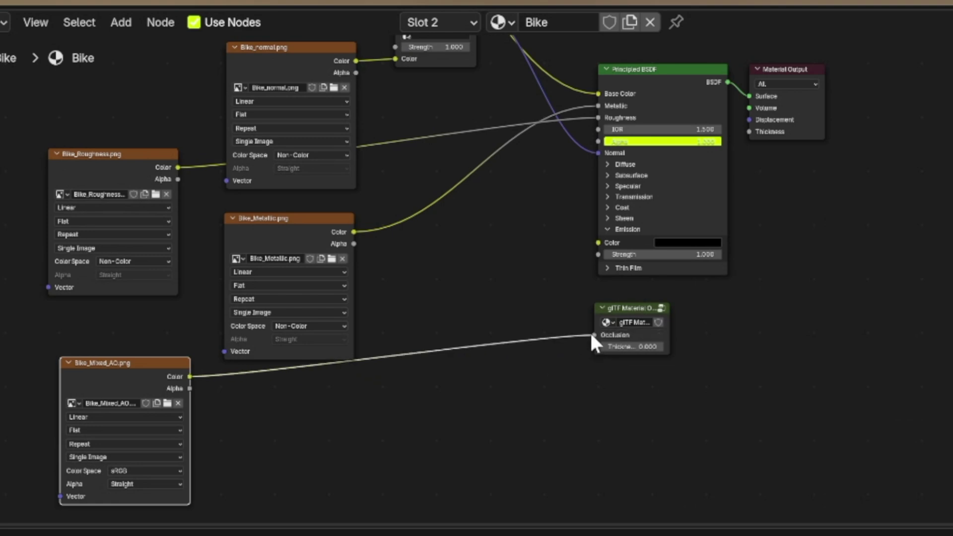
left_click(123, 471)
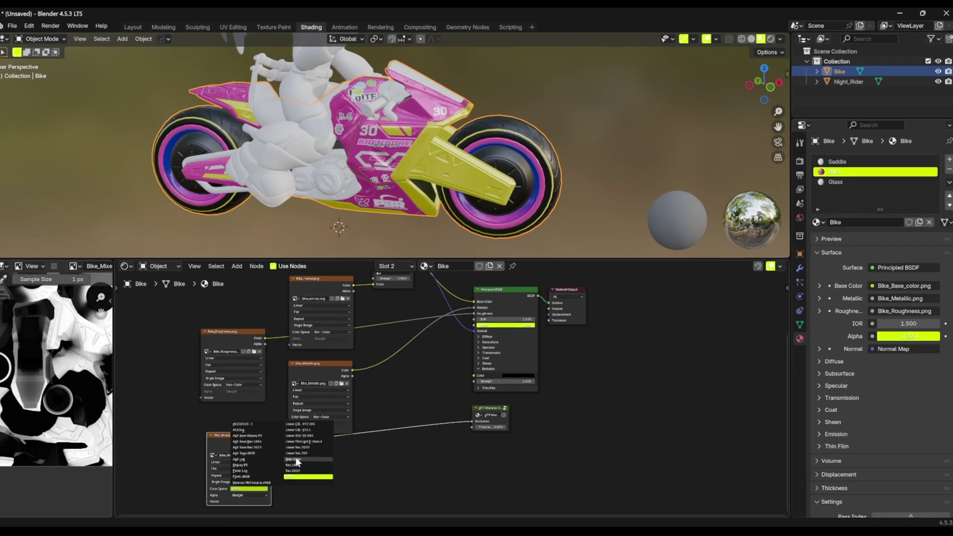
left_click(296, 458)
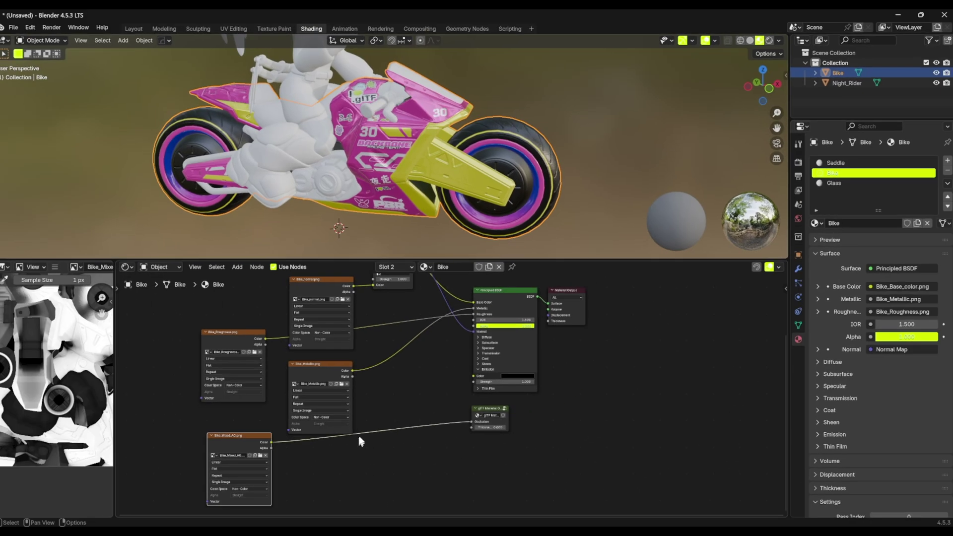
Add the Bike_Emissive.png texture below the other maps and connect its Color to the Principled BSDF's Emission Color input
scroll(379, 404, "up", 1)
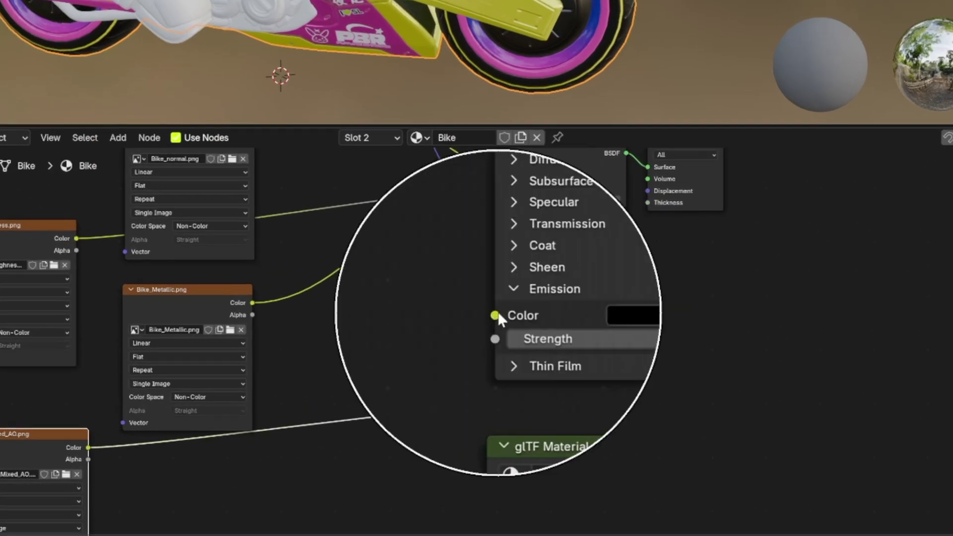
scroll(336, 319, "down", 3)
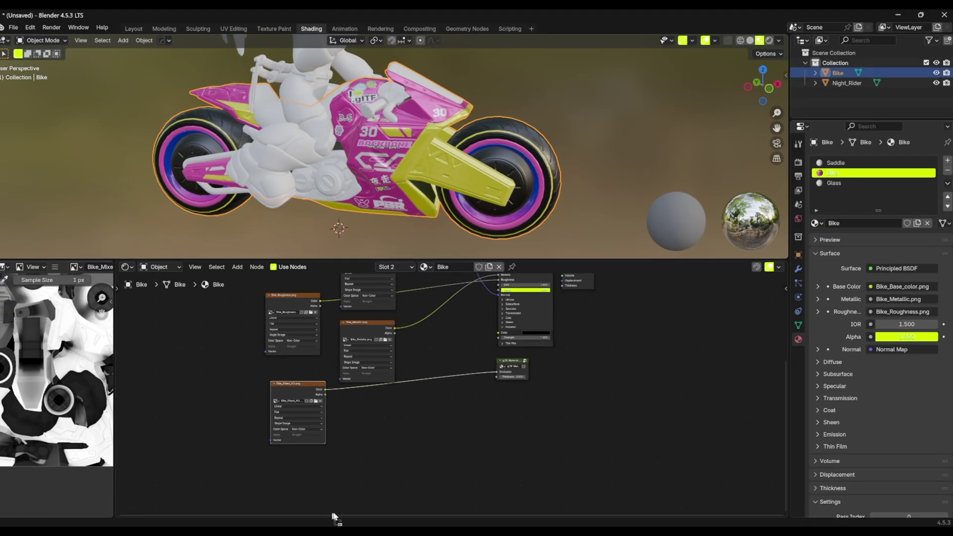
left_click_drag(382, 436, 476, 330)
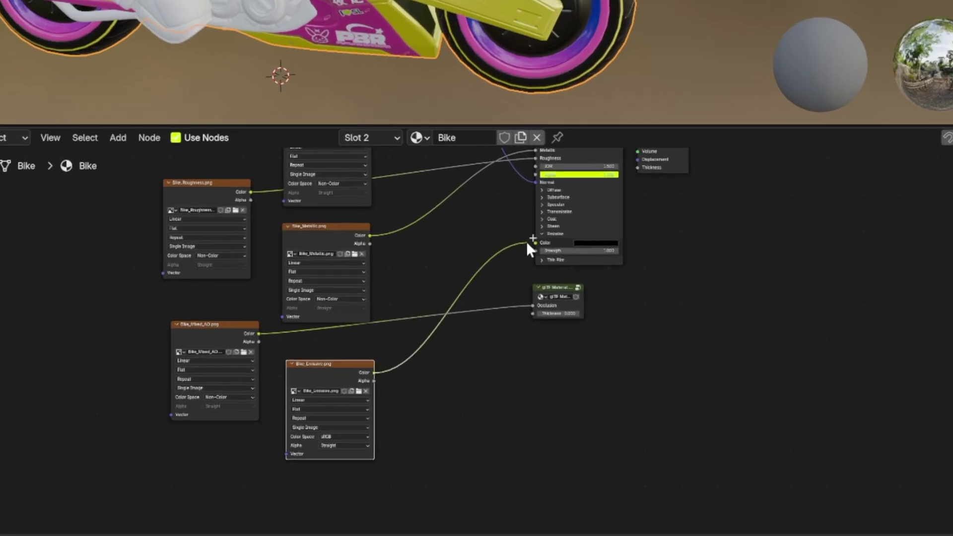
left_click_drag(527, 242, 532, 241)
Examine the textured bike up close in the viewport and review the Bike material's whole node tree
scroll(486, 158, "up", 4)
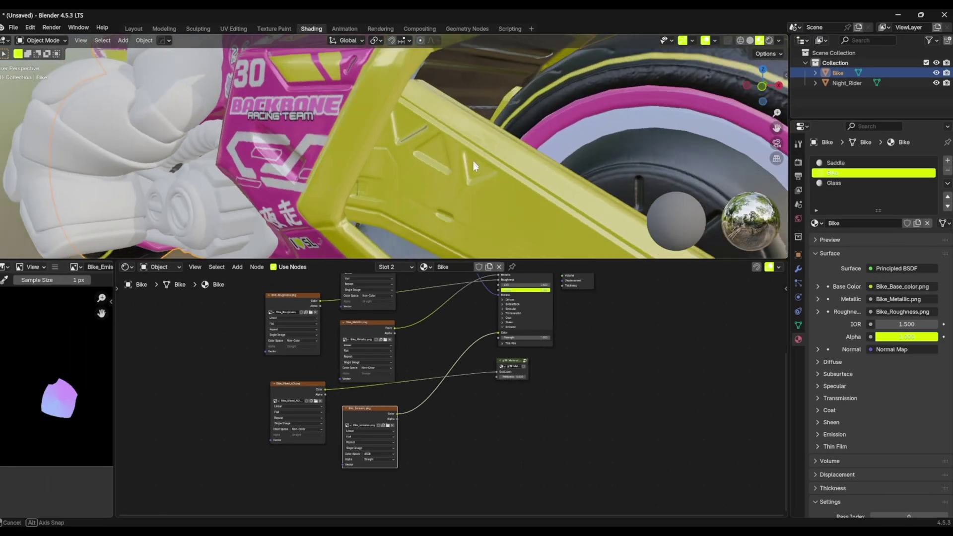
scroll(512, 182, "down", 5)
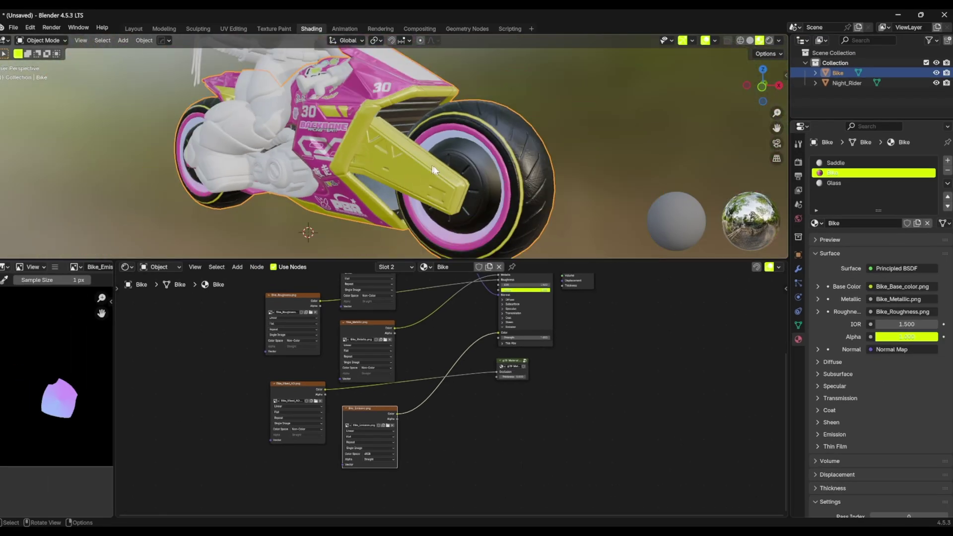
middle_click_drag(433, 171, 402, 248)
scroll(551, 414, "down", 3)
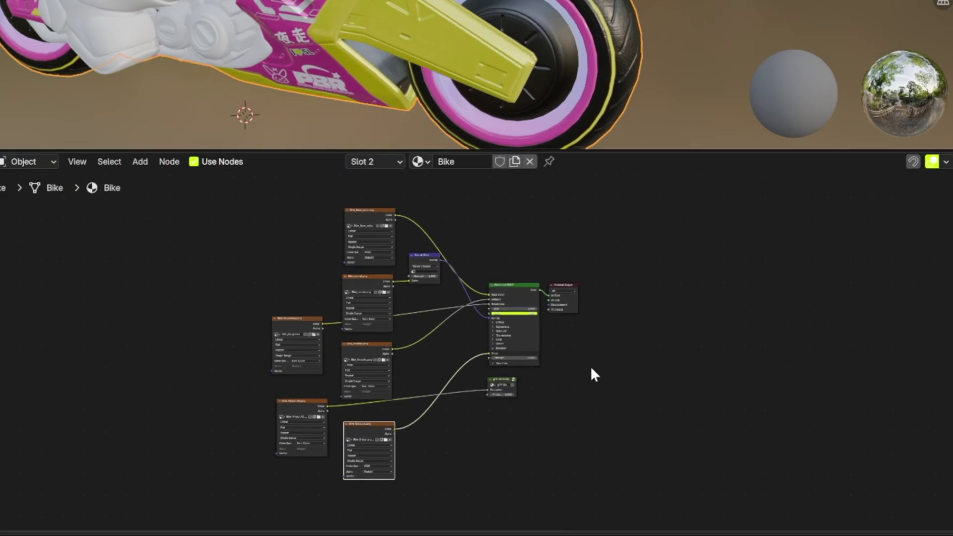
middle_click_drag(552, 414, 524, 403)
middle_click_drag(378, 99, 259, 1)
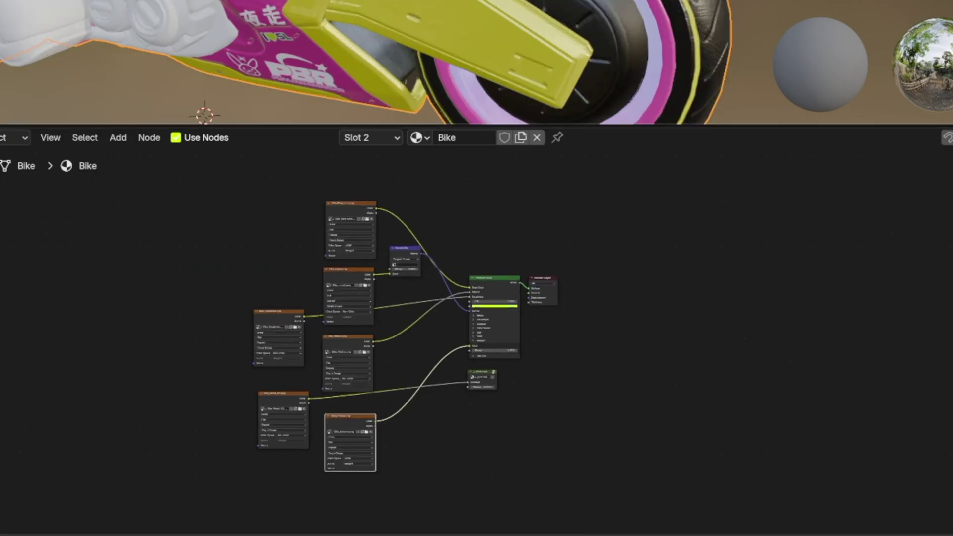
middle_click_drag(325, 172, 428, 171)
In the Glass material, set Alpha to 0.48 and connect the Color of Glass_Roughness.png to the Roughness input
left_click(874, 183)
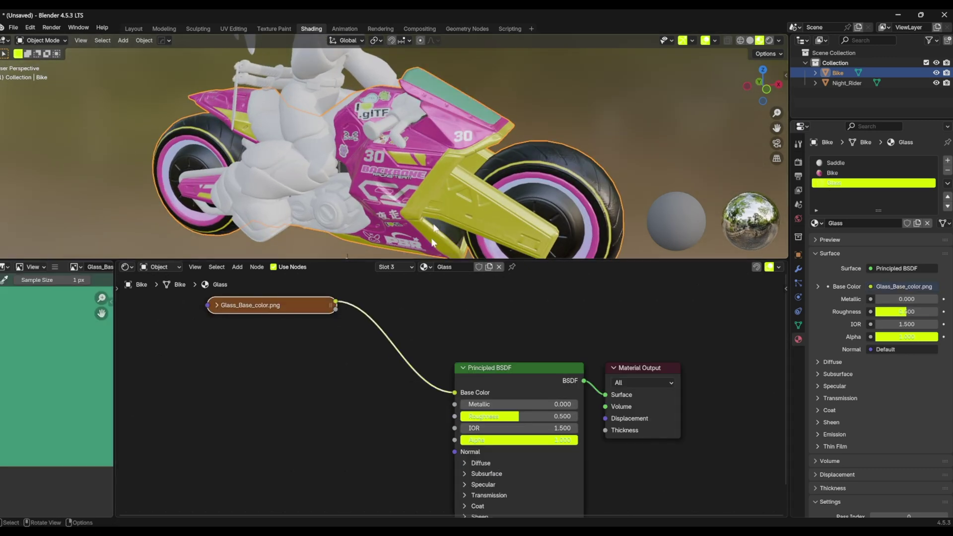
left_click_drag(556, 440, 518, 442)
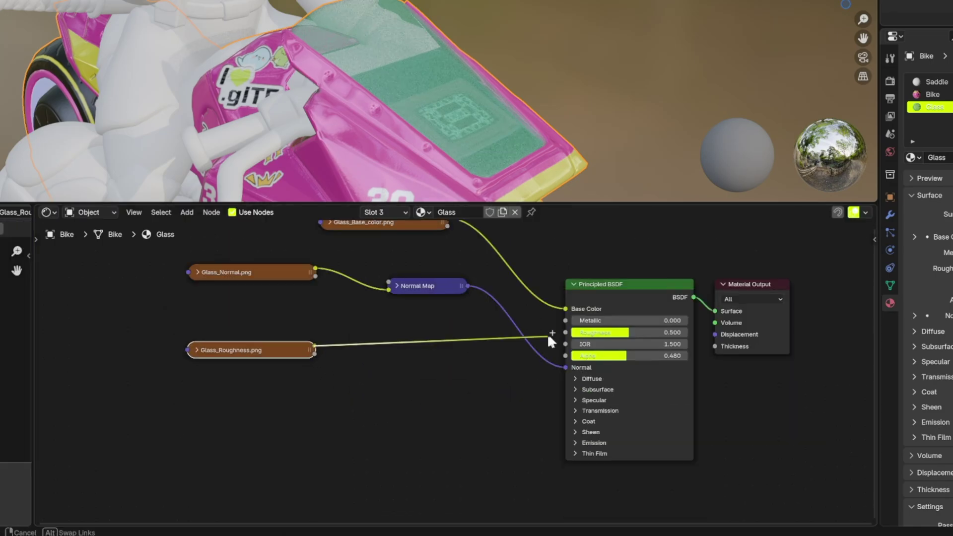
left_click_drag(548, 333, 565, 333)
key("h")
key("h")
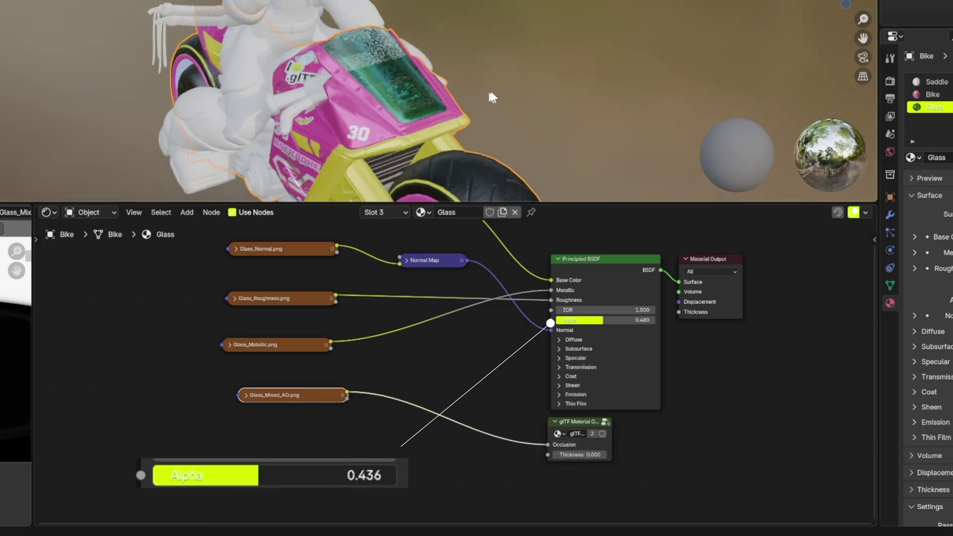
middle_click_drag(494, 96, 495, 75)
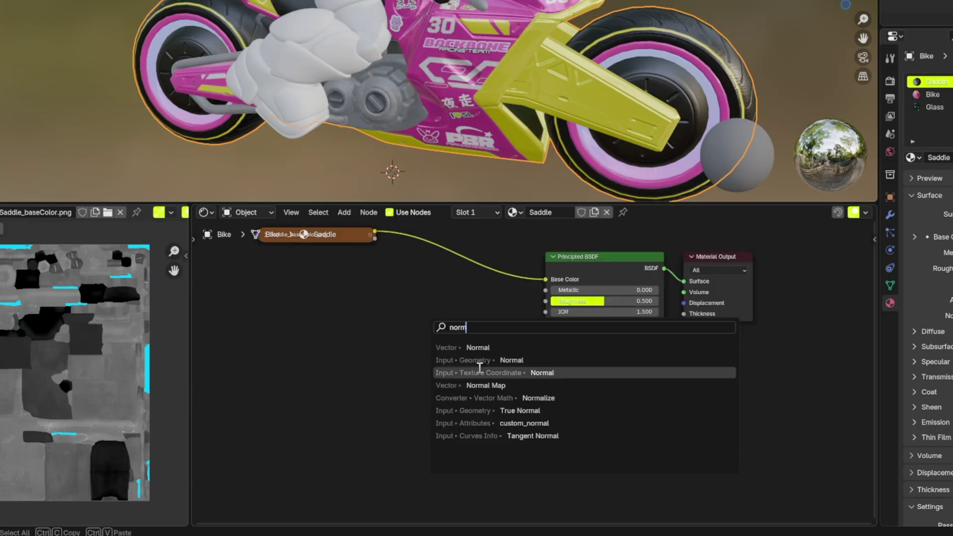
In the Saddle material, connect Saddle_normal.png through a new Normal Map node to the Principled BSDF's Normal input
left_click(474, 385)
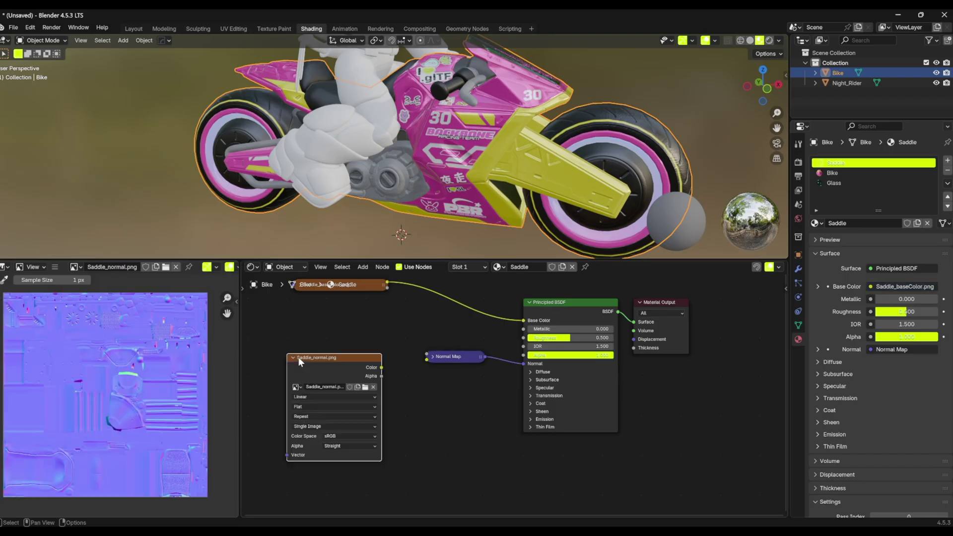
left_click(298, 388)
left_click(392, 404)
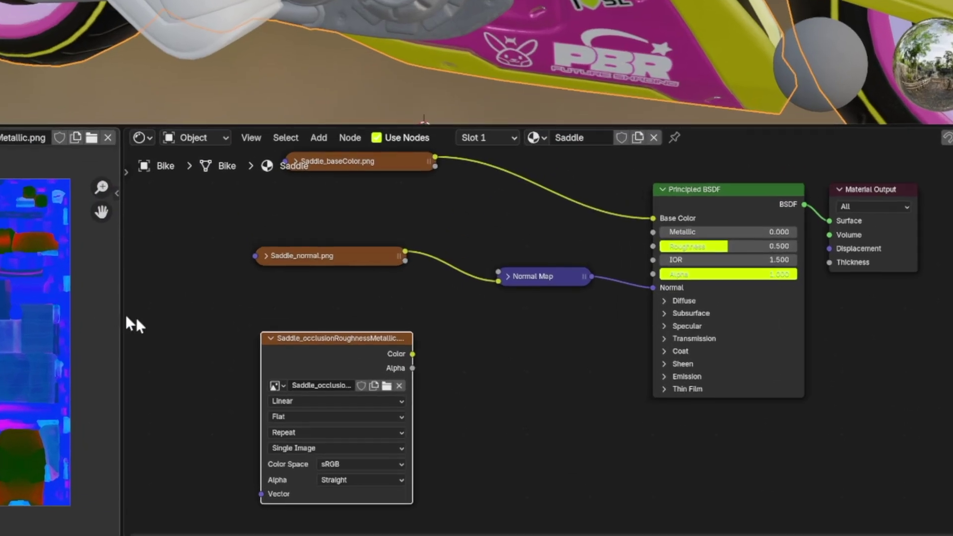
Add a glTF Material Output node to the Saddle material and place it below the Principled BSDF
scroll(517, 405, "down", 2, "shift")
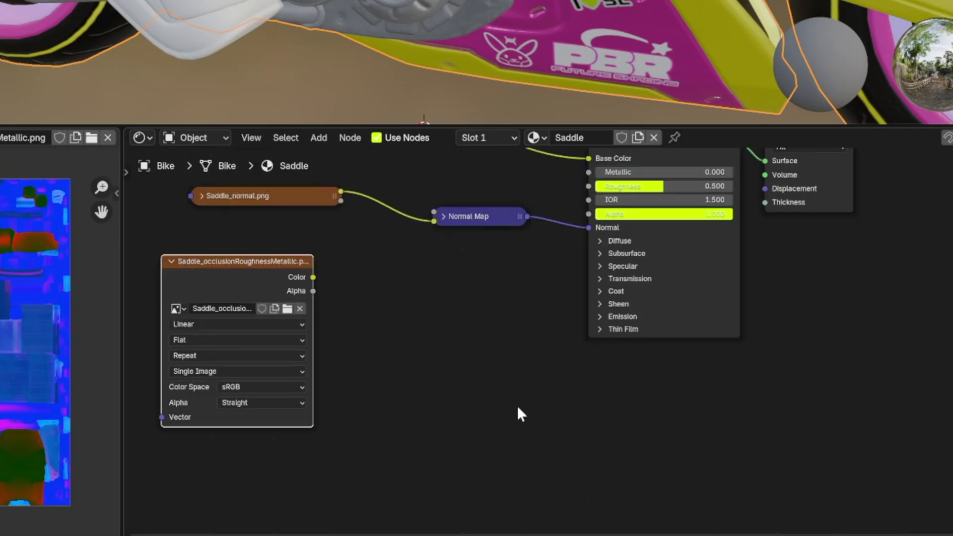
scroll(517, 405, "down", 2)
middle_click_drag(514, 386, 520, 432)
key("shift+a")
mouse_move(532, 434)
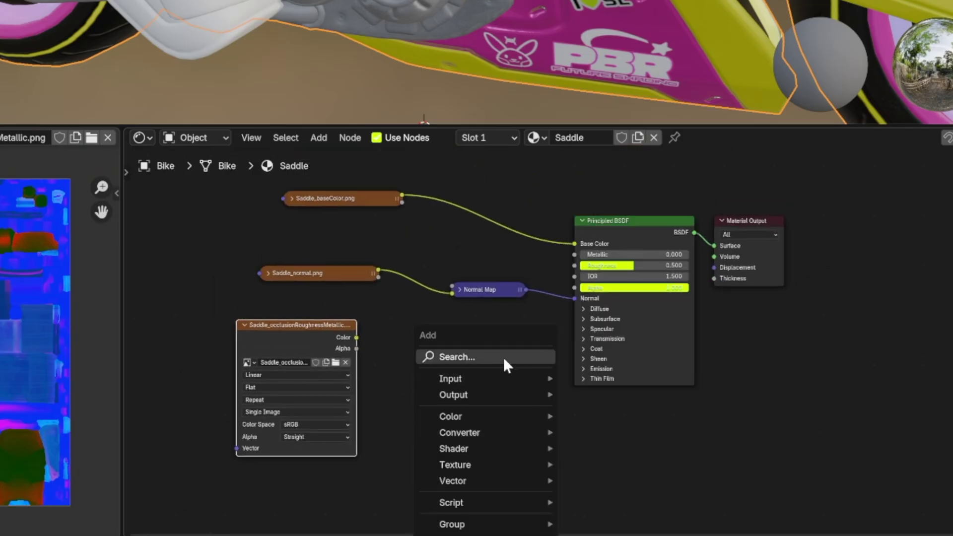
left_click(503, 357)
type("gkf")
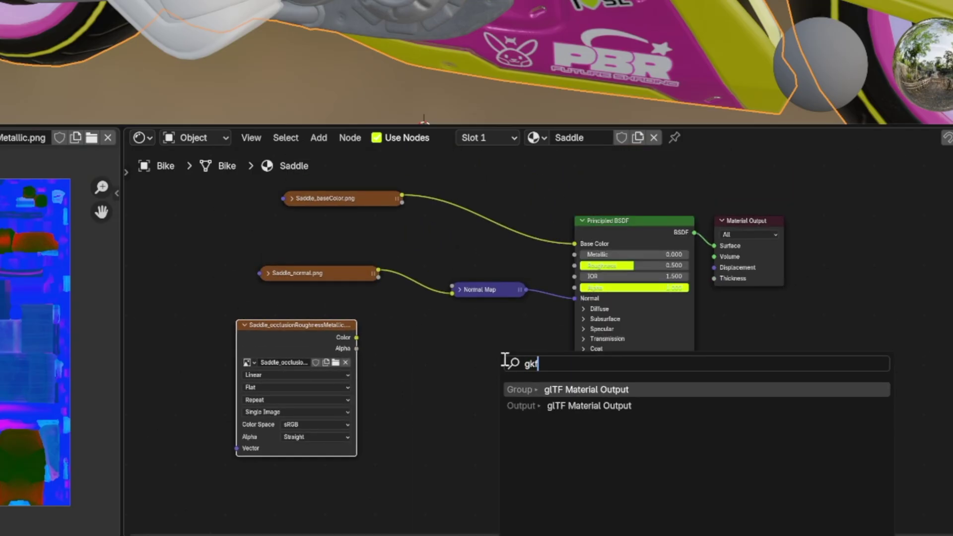
key("Return")
left_click_drag(504, 357, 570, 411)
left_click(571, 410)
Add a Separate Color converter node between the Saddle_occlusionRoughnessMetallic.png texture and the Principled BSDF
key("shift+a")
type("co")
key("BackSpace")
key("BackSpace")
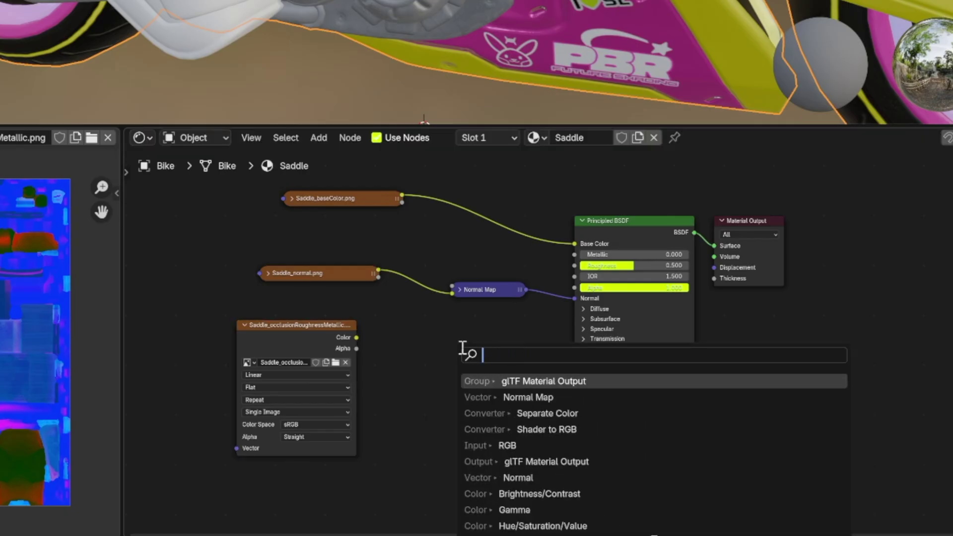
type("converte")
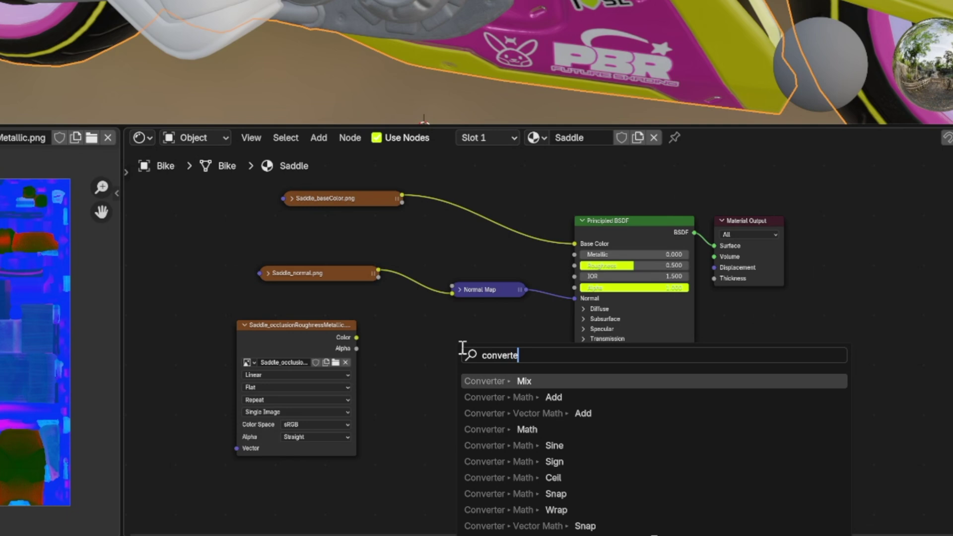
type("r sepa")
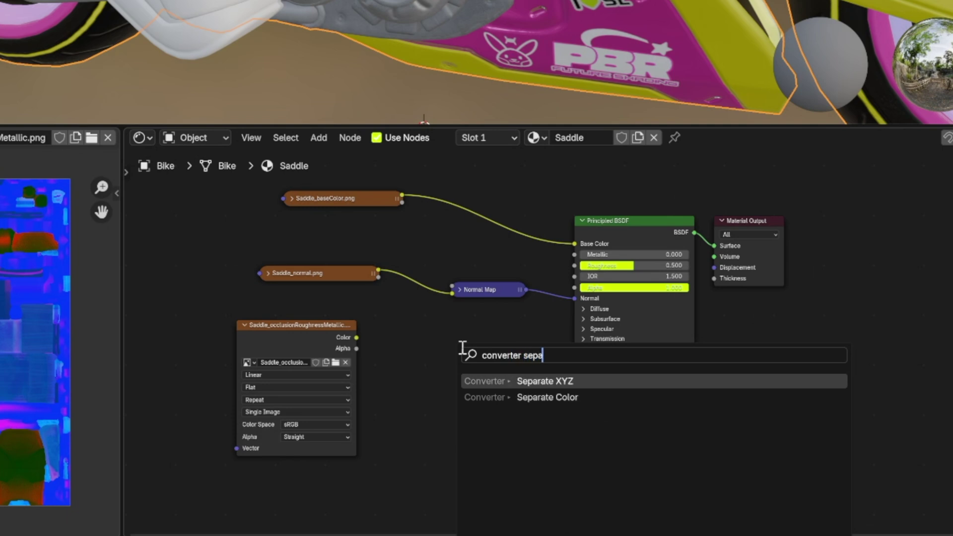
left_click(503, 397)
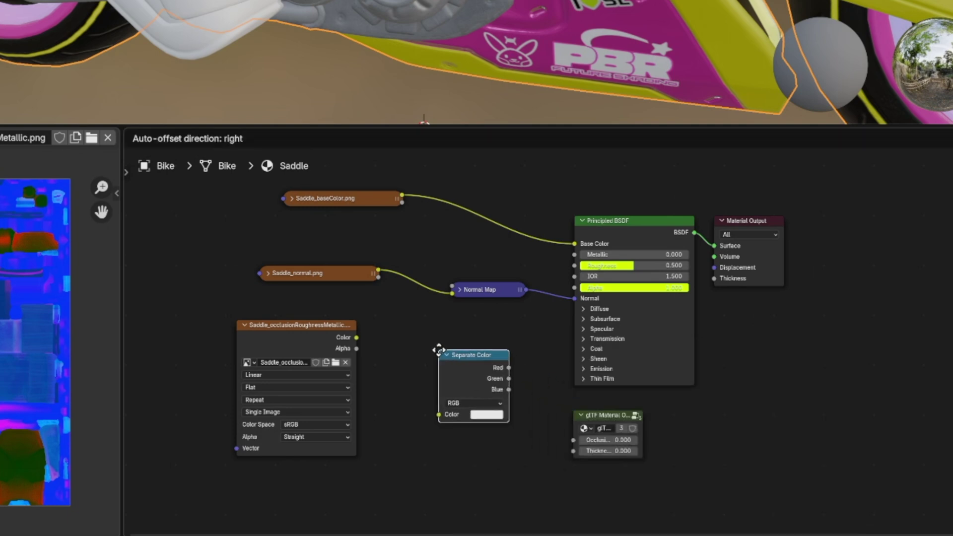
left_click(438, 341)
Set the Saddle_occlusionRoughnessMetallic.png color space to Non-Color and connect its Color to the Separate Color node's input
scroll(415, 349, "up", 3)
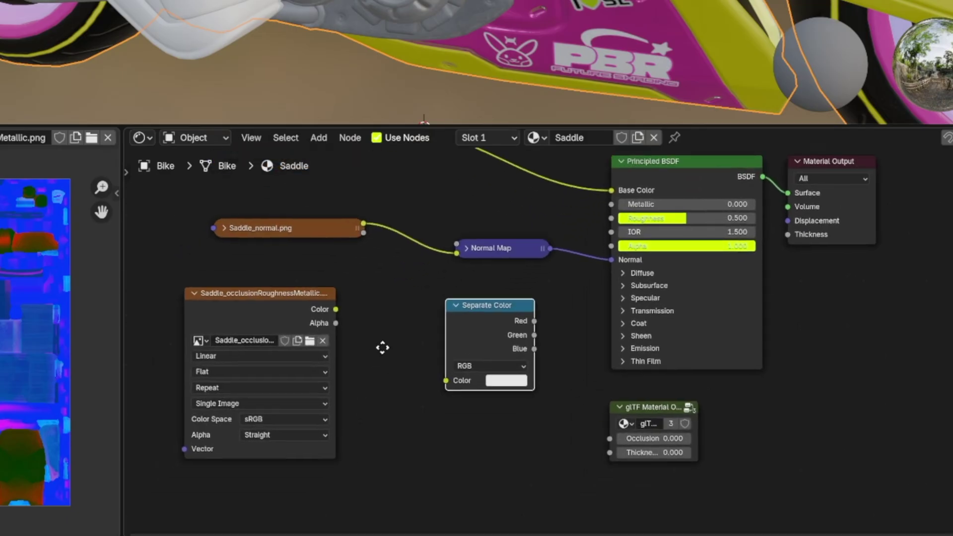
left_click(255, 427)
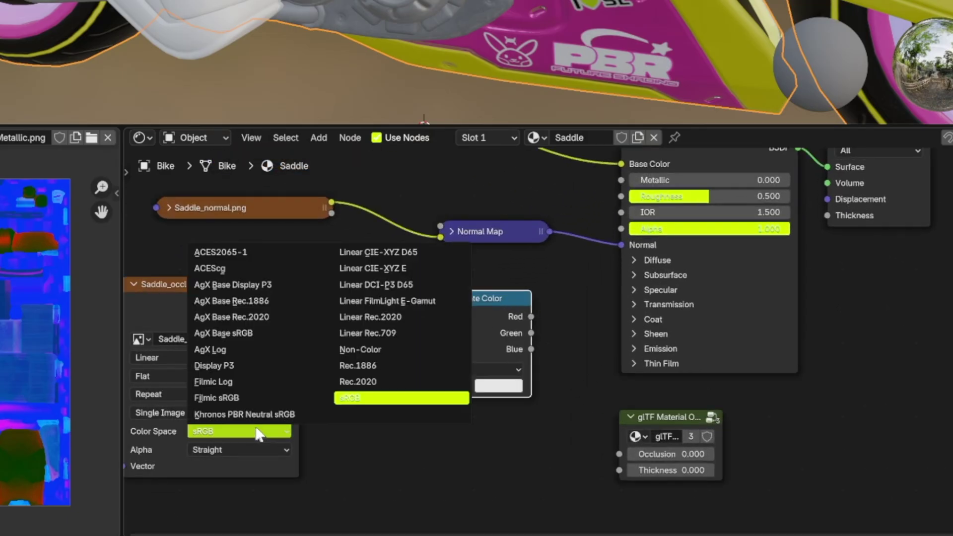
left_click(376, 350)
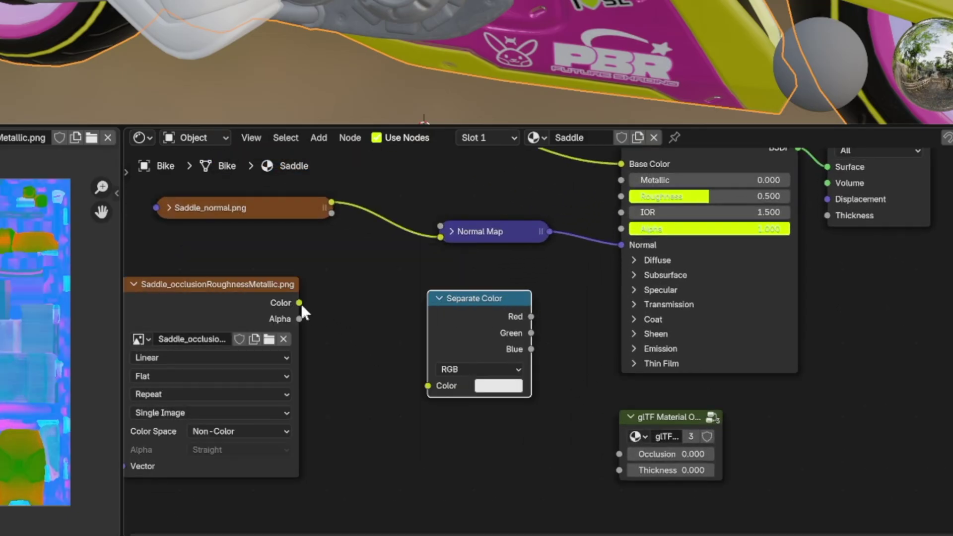
left_click_drag(299, 303, 427, 382)
left_click_drag(471, 309, 424, 304)
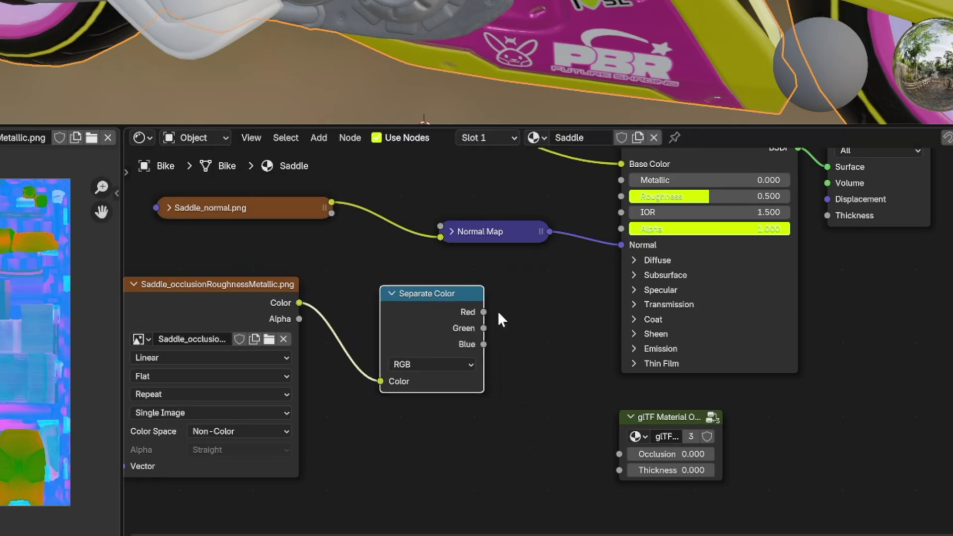
Connect Separate Color's Red to the glTF Material Output's Occlusion, and its Green and Blue to the Principled BSDF's Roughness and Metallic
middle_click_drag(499, 314, 438, 314)
left_click_drag(437, 311, 568, 451)
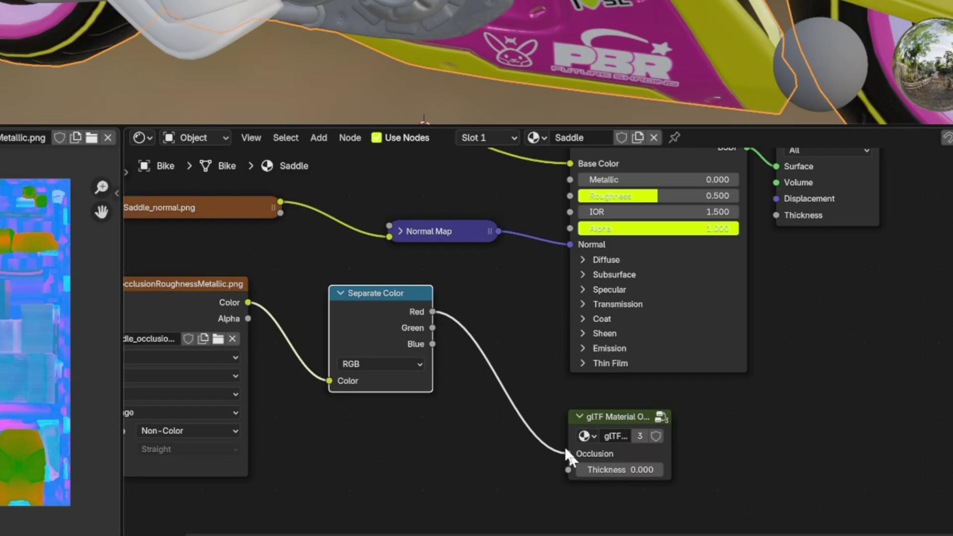
middle_click_drag(491, 325, 441, 397)
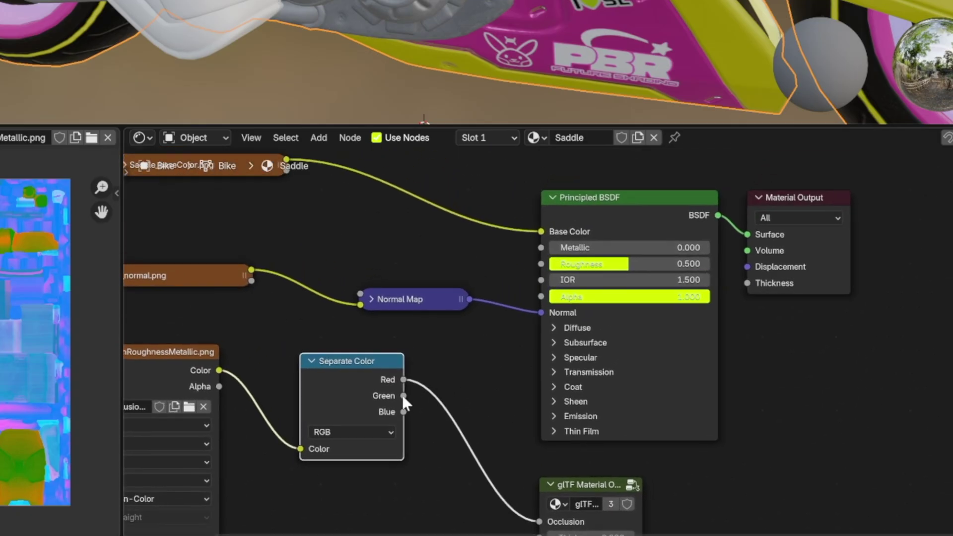
left_click_drag(424, 387, 533, 264)
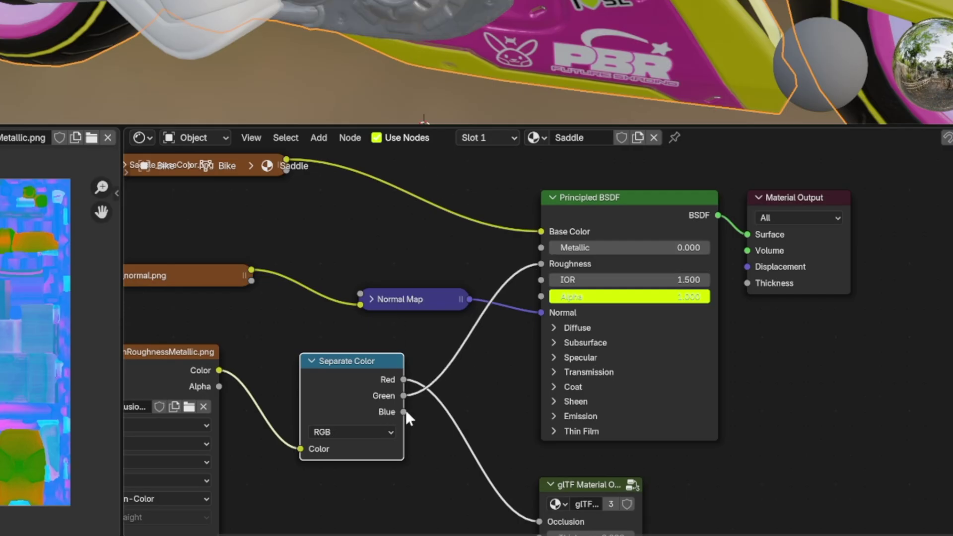
left_click_drag(404, 412, 536, 250)
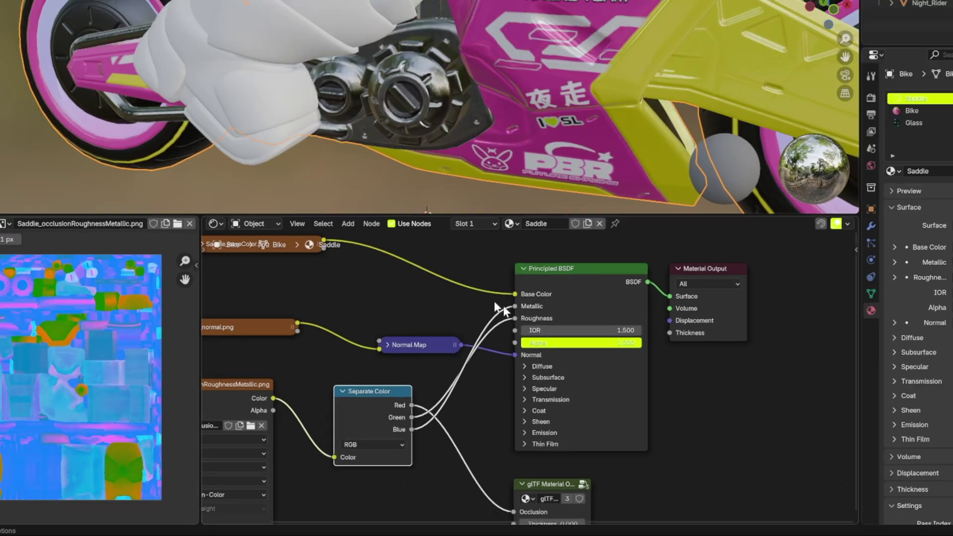
Add the Saddle_Emissive.png texture to the Saddle material as a collapsed node between the normal and occlusionRoughnessMetallic textures
scroll(483, 51, "down", 3)
middle_click_drag(466, 217, 389, 254)
left_click_drag(390, 259, 391, 260)
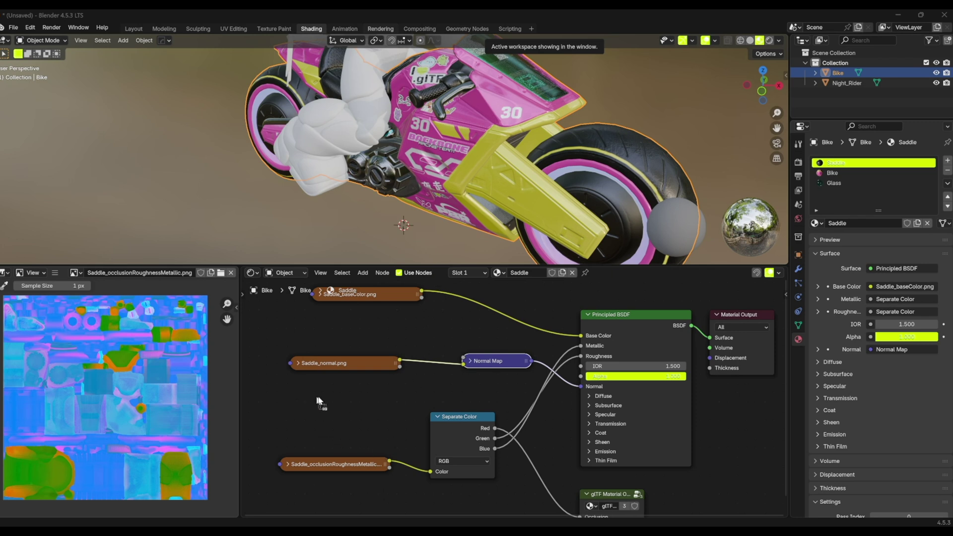
left_click_drag(314, 401, 313, 400)
key("h")
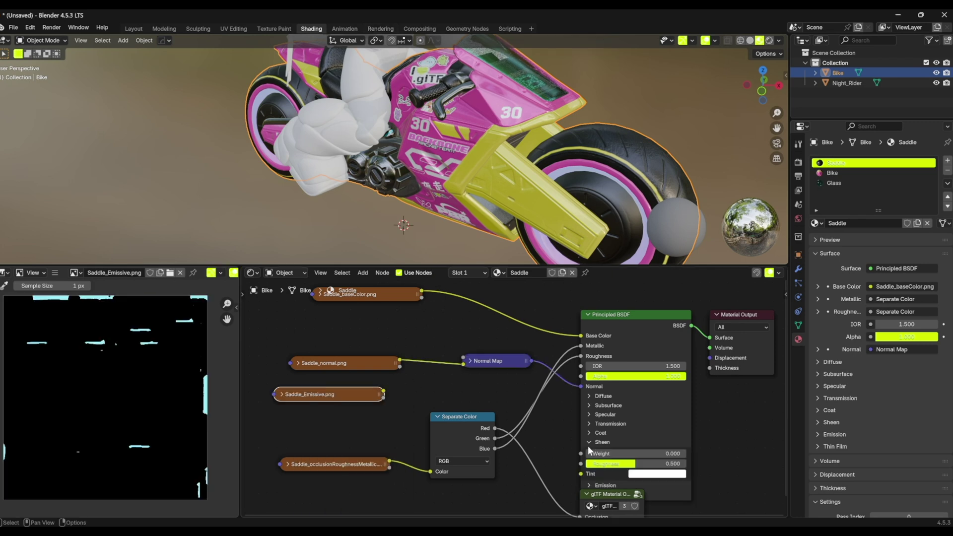
Expand the Principled BSDF's Emission settings and connect the Saddle_Emissive.png Color to the Emission Color input
scroll(588, 446, "down", 2)
left_click(576, 414)
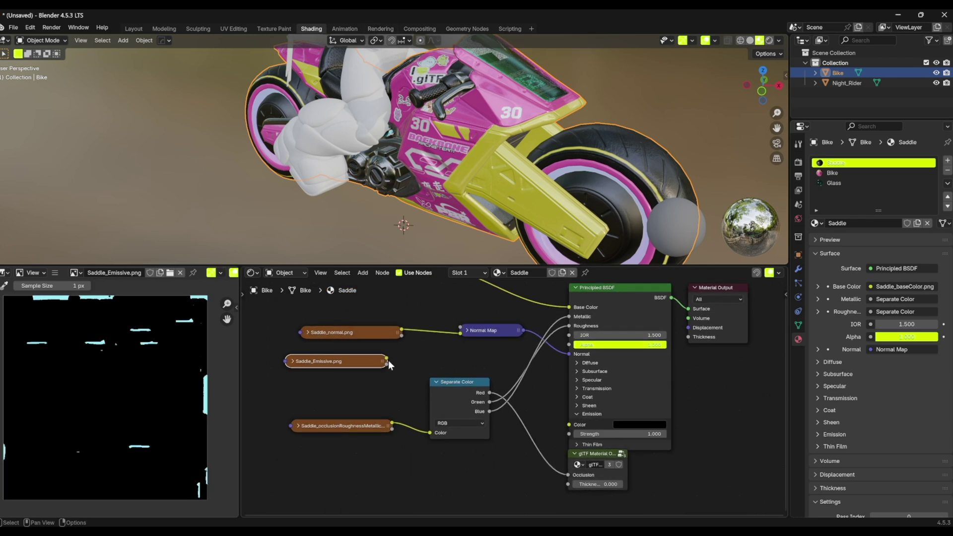
left_click_drag(386, 358, 569, 424)
Set up a glTF 2.0 export in glTF Binary (.glb) format, limited to Selected Objects
middle_click_drag(476, 208, 287, 118)
scroll(397, 154, "down", 4)
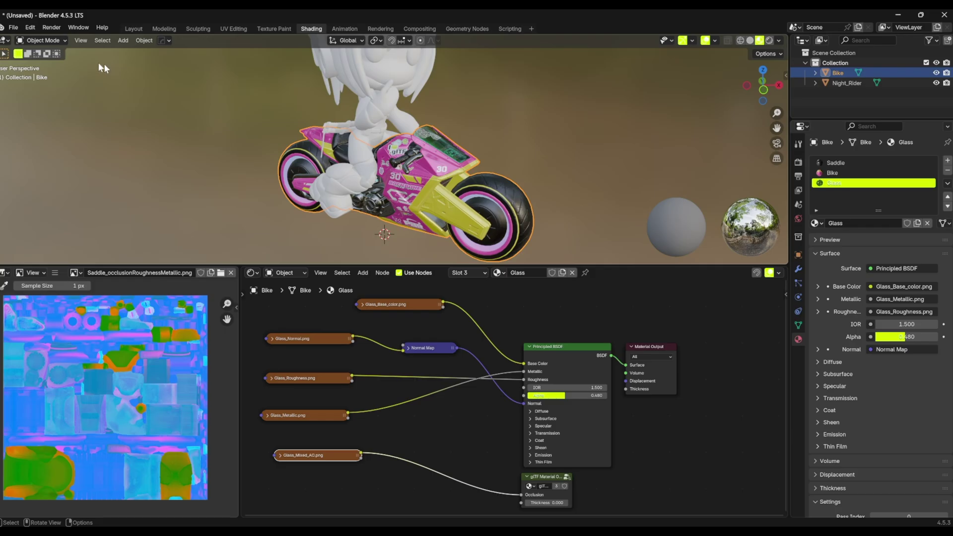
left_click(13, 28)
mouse_move(33, 181)
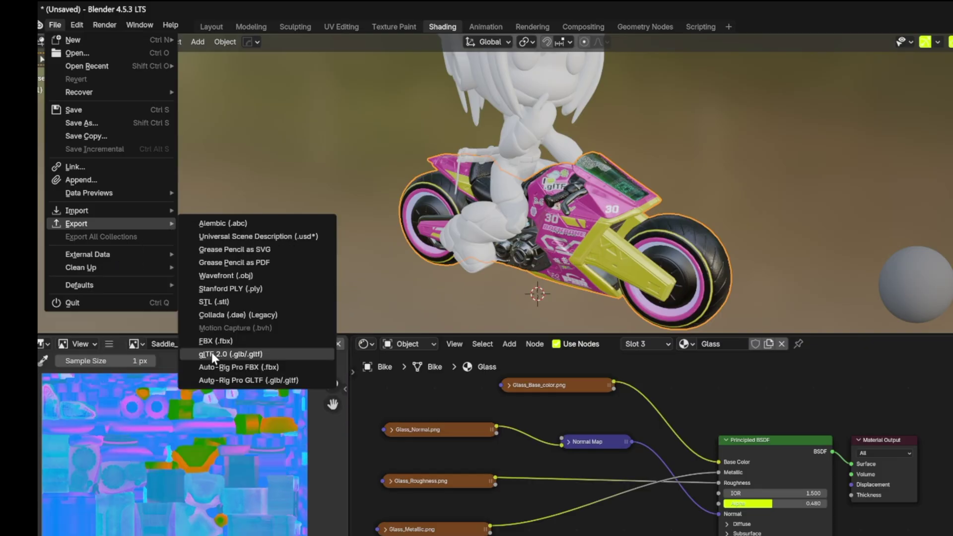
left_click(211, 353)
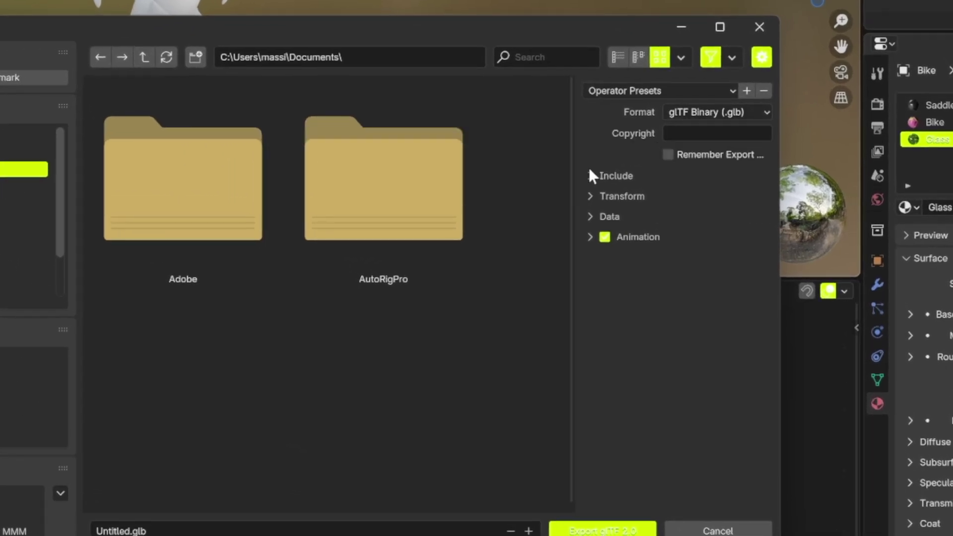
left_click(596, 175)
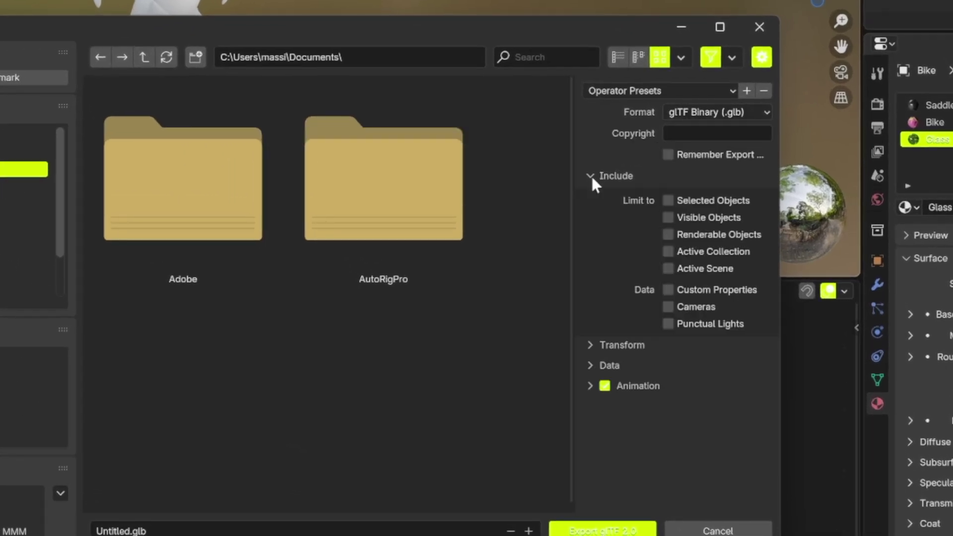
left_click(670, 199)
left_click(740, 112)
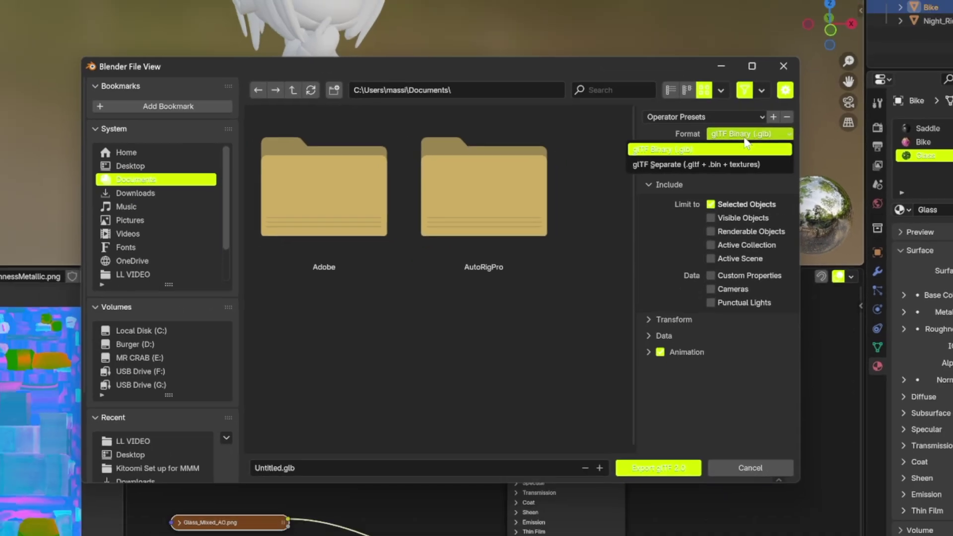
left_click(716, 156)
Name the export file Bike.glb and export it to the Documents folder
left_click(298, 459)
key("BackSpace")
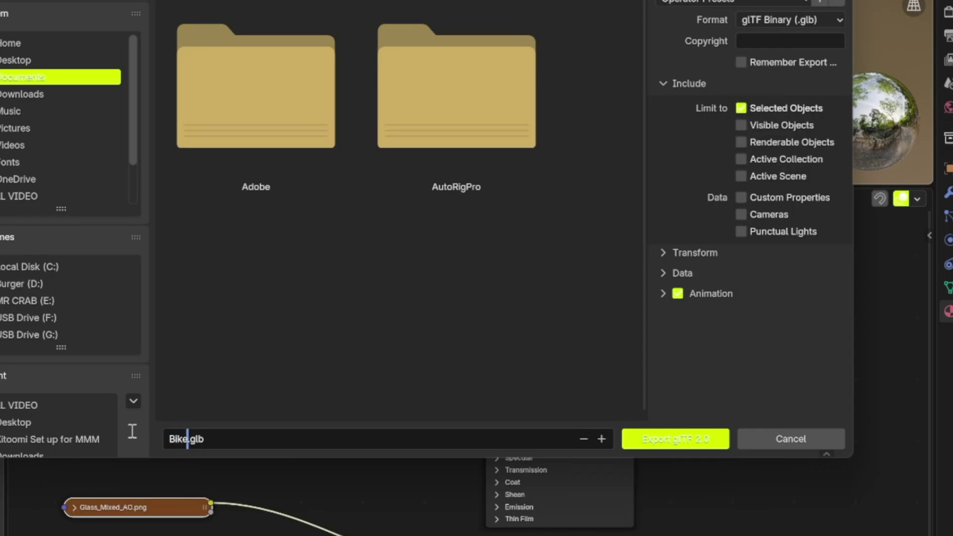
left_click(656, 438)
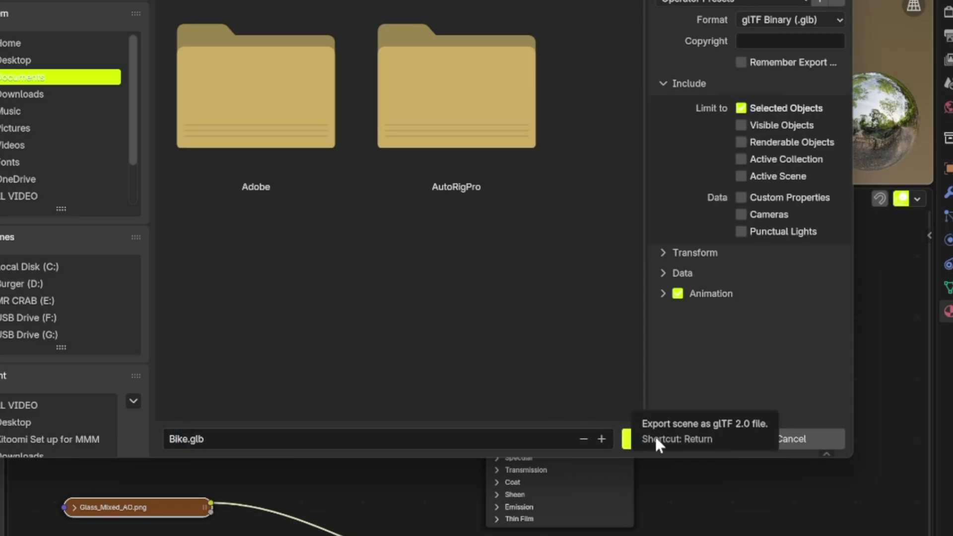
left_click(654, 435)
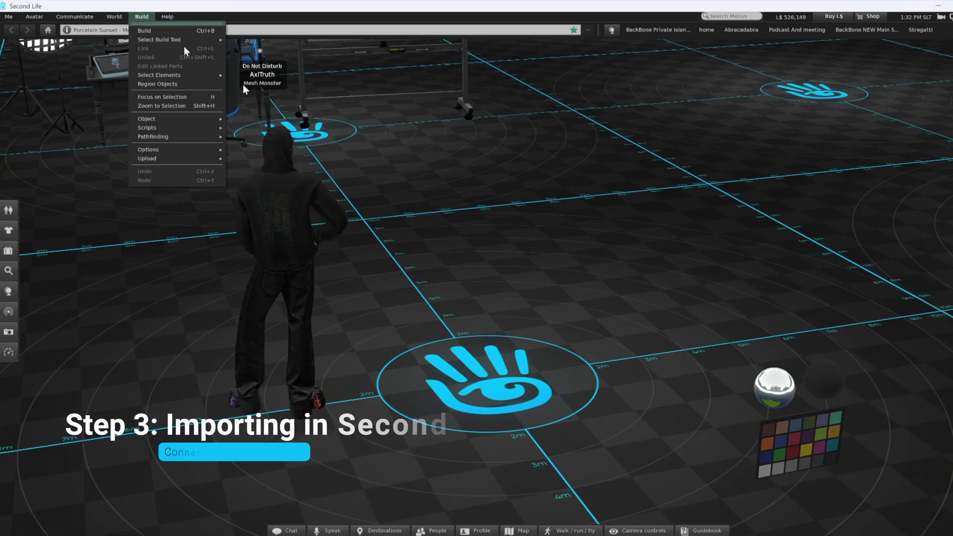
Switch to Second Life and load Bike.glb from Documents as a model upload
key("Escape")
key("Escape")
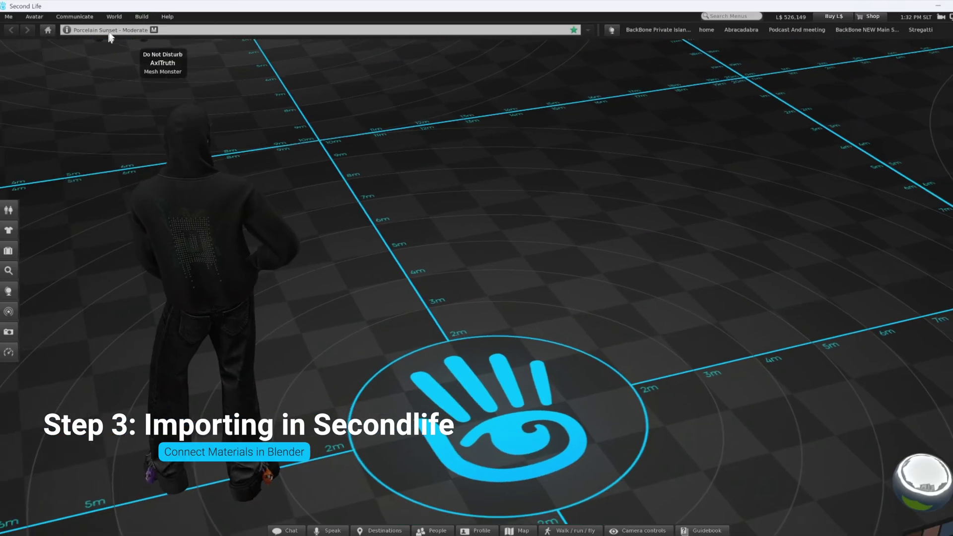
left_click(139, 17)
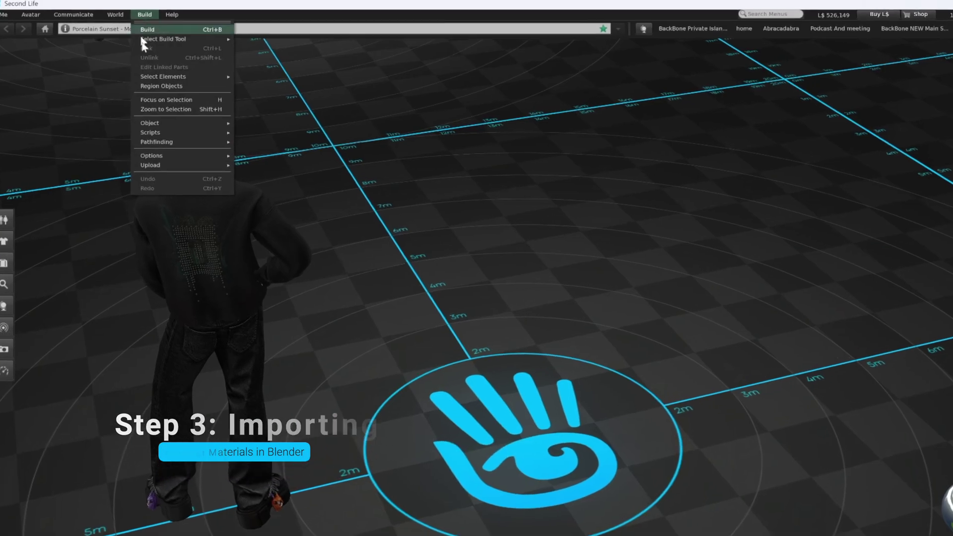
mouse_move(158, 157)
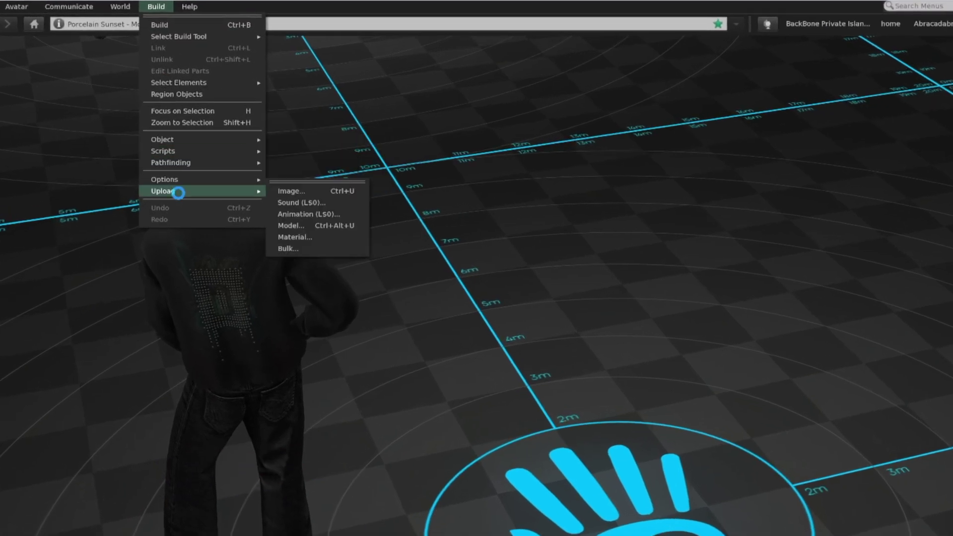
left_click(299, 225)
left_click(364, 246)
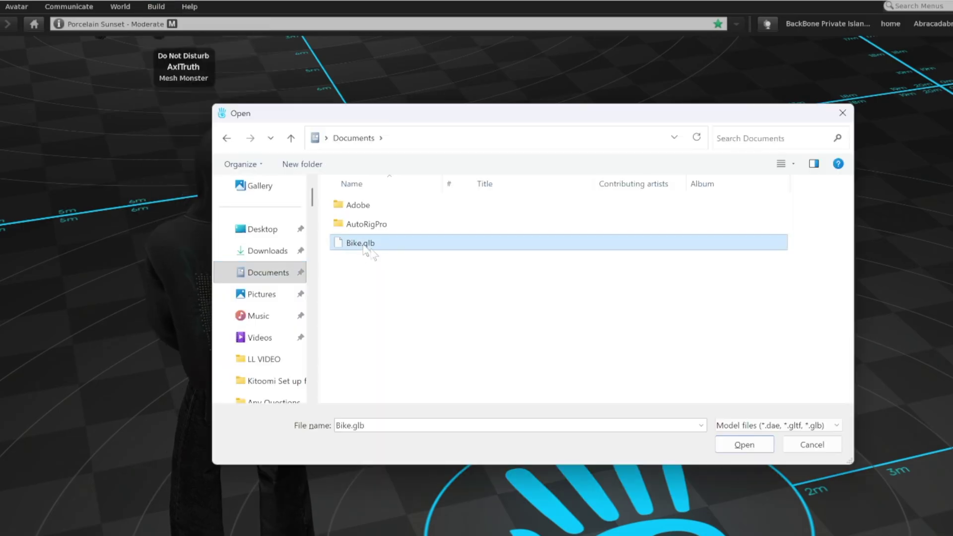
left_click(742, 450)
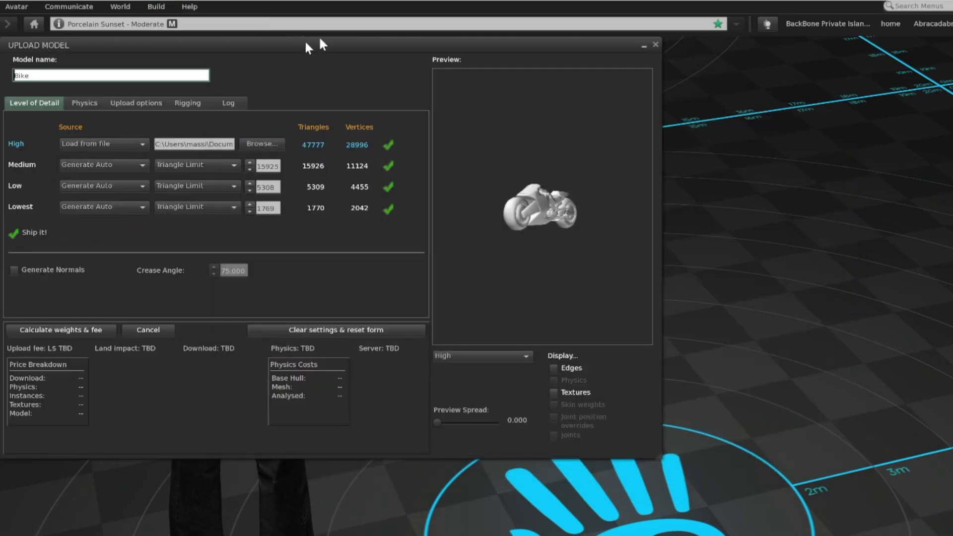
Set the Lowest and Low levels' triangle limits to 0 and calculate the upload weights and fee
left_click_drag(361, 50, 491, 114)
left_click_drag(567, 225, 690, 226)
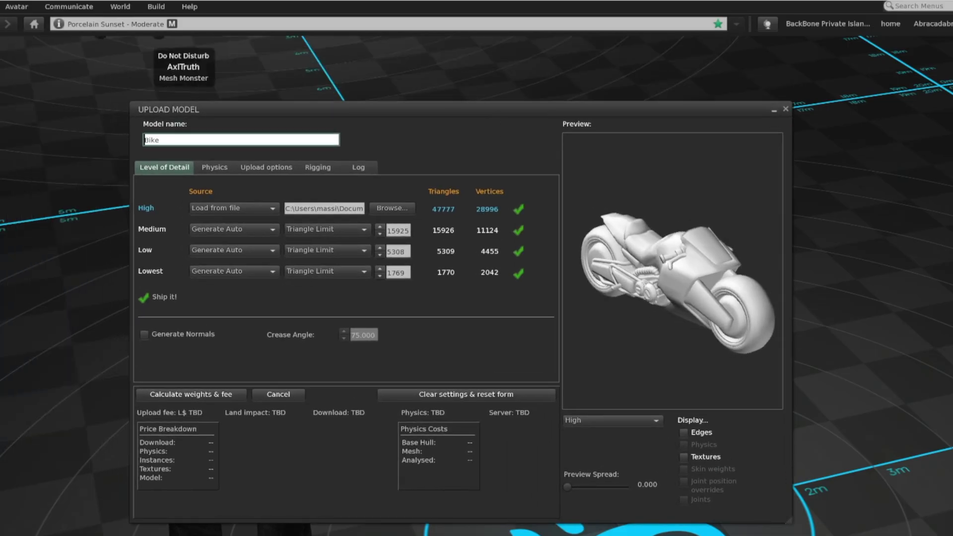
left_click(381, 276)
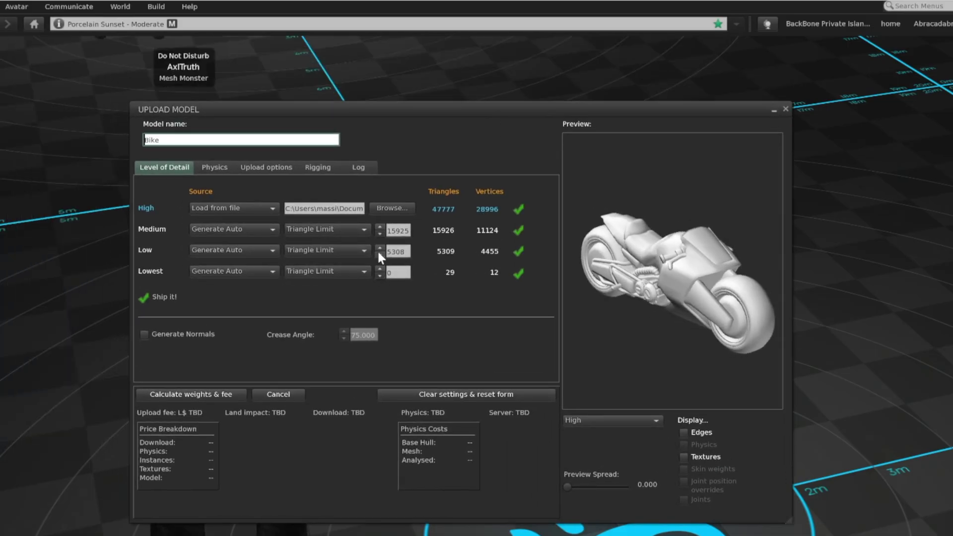
left_click_drag(378, 254, 378, 254)
left_click(186, 393)
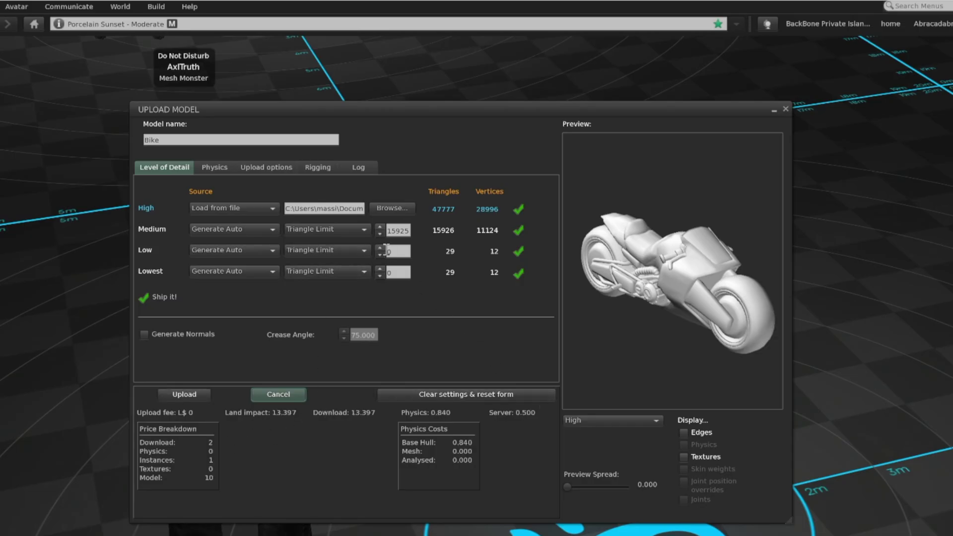
Lower the Medium level's triangle limit to about 11446 and recalculate the upload weights and fee
left_click_drag(381, 233, 380, 234)
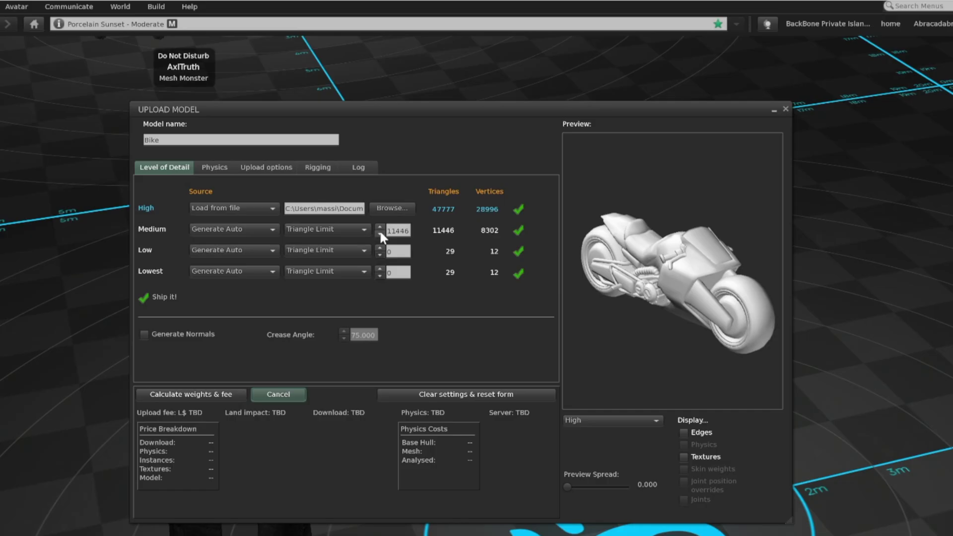
left_click(185, 395)
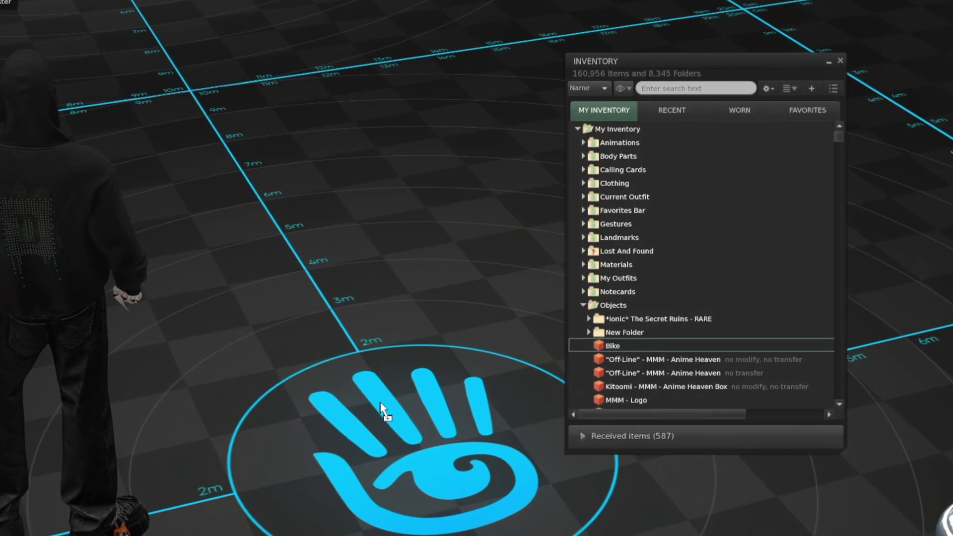
Place the Bike object from the inventory's Objects folder on the ground in front of the avatar
left_click_drag(386, 410, 383, 398)
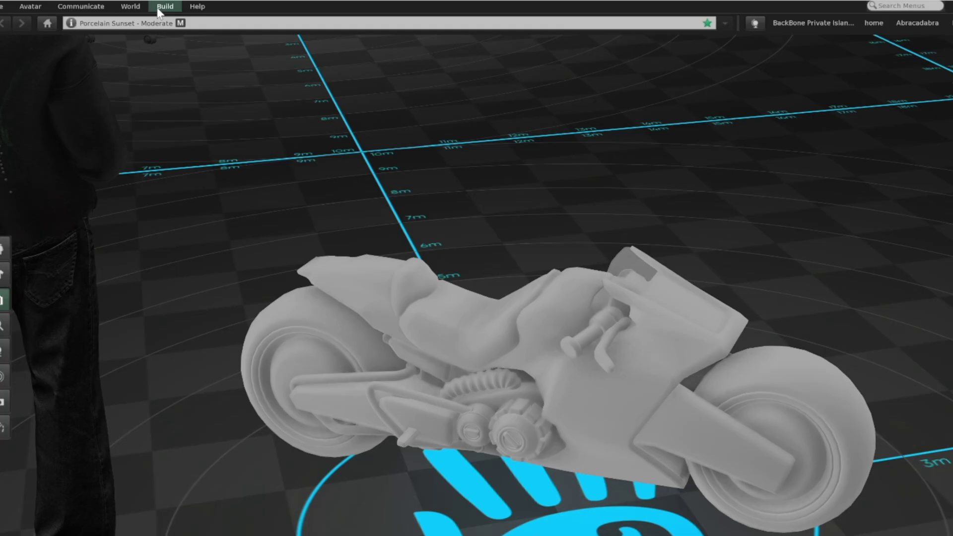
Upload all materials from Bike.glb in bulk as Second Life materials
left_click(148, 16)
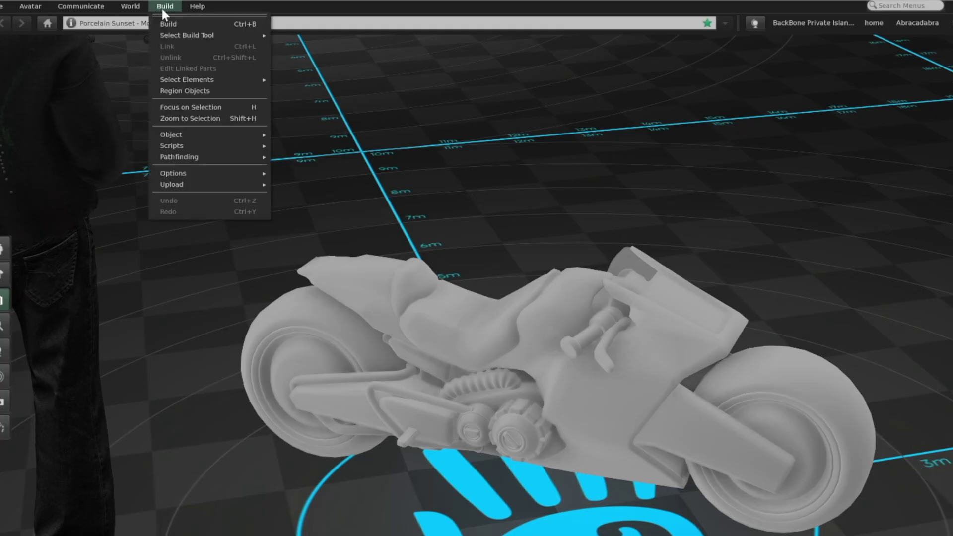
mouse_move(167, 158)
mouse_move(191, 184)
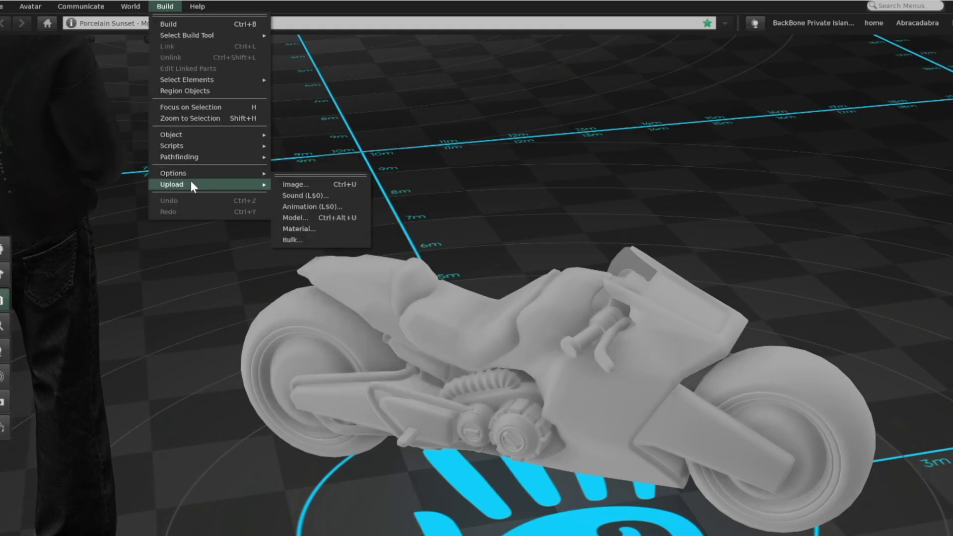
left_click(298, 229)
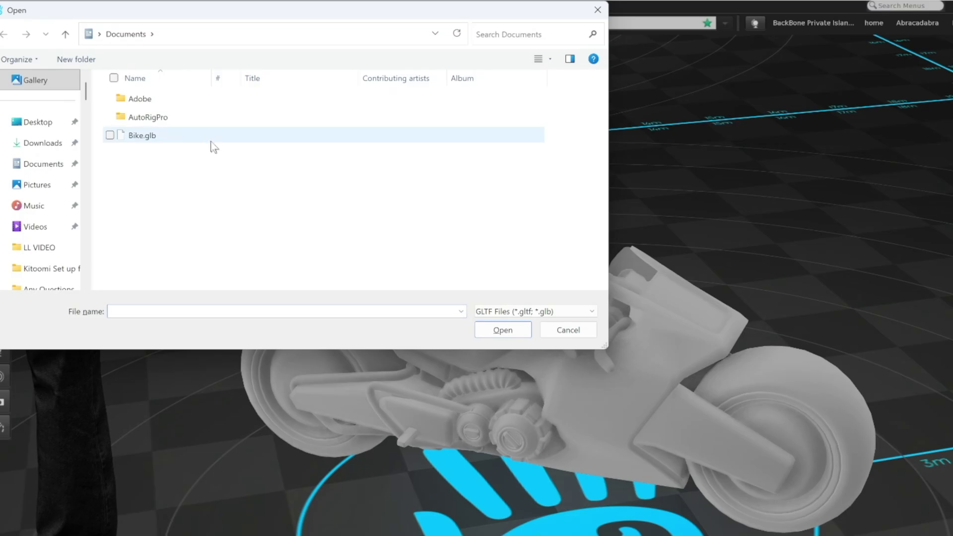
double_click(153, 136)
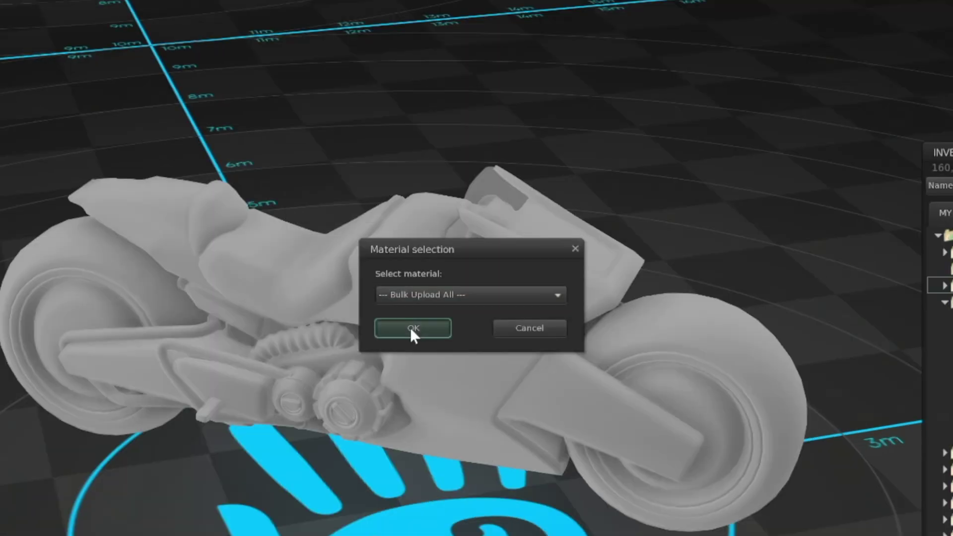
left_click(410, 328)
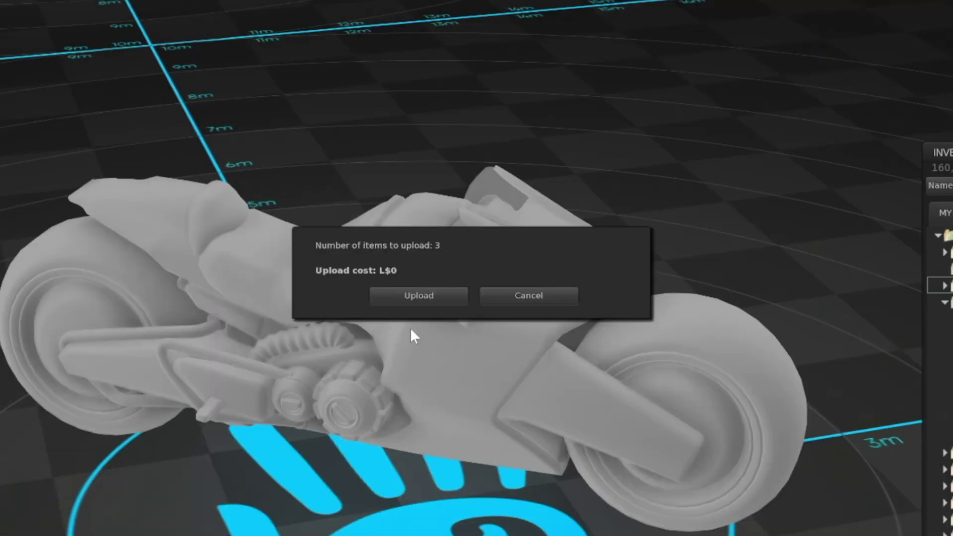
left_click(417, 296)
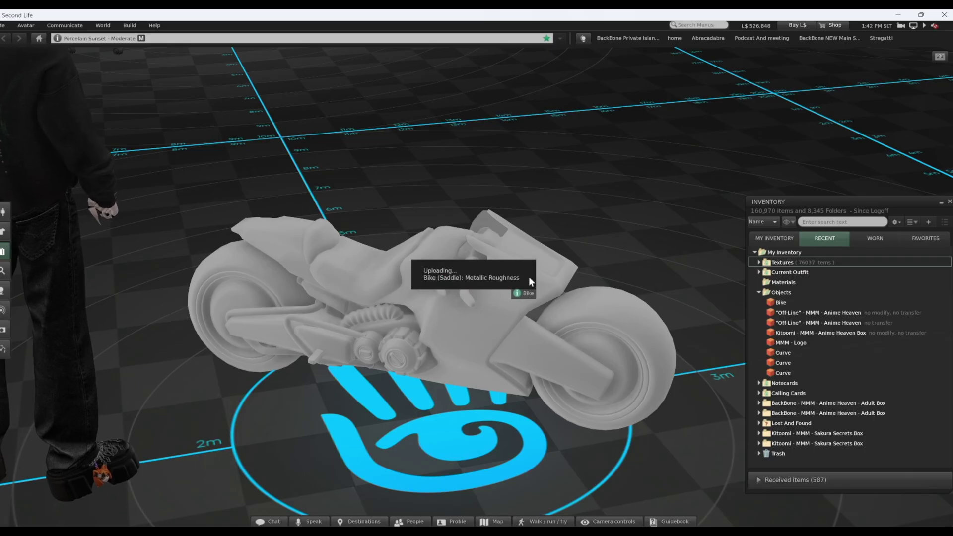
Apply the Bike (Glass) material from the inventory to the bike's windshield
scroll(540, 266, "up", 2)
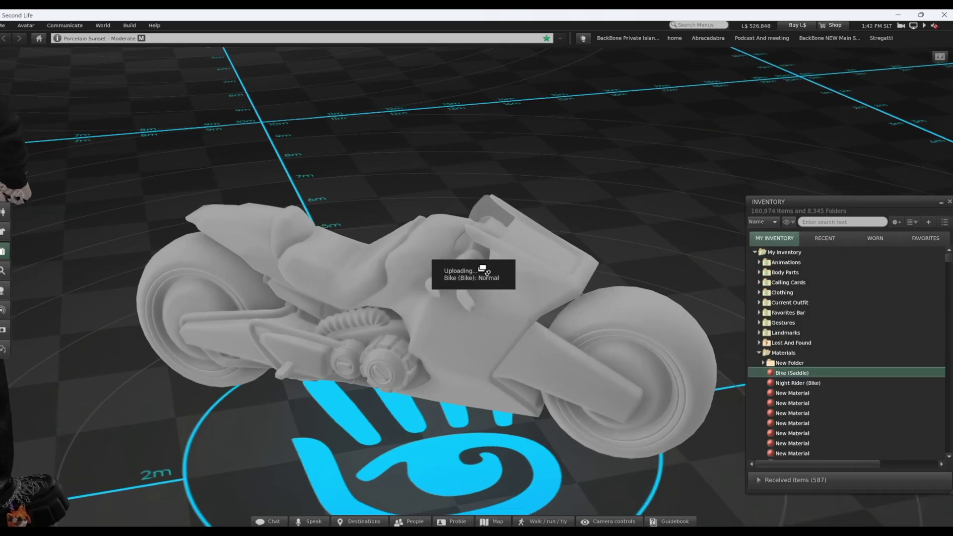
scroll(540, 266, "up", 2)
left_click(778, 372)
left_click_drag(778, 373, 546, 302)
scroll(547, 302, "up", 2)
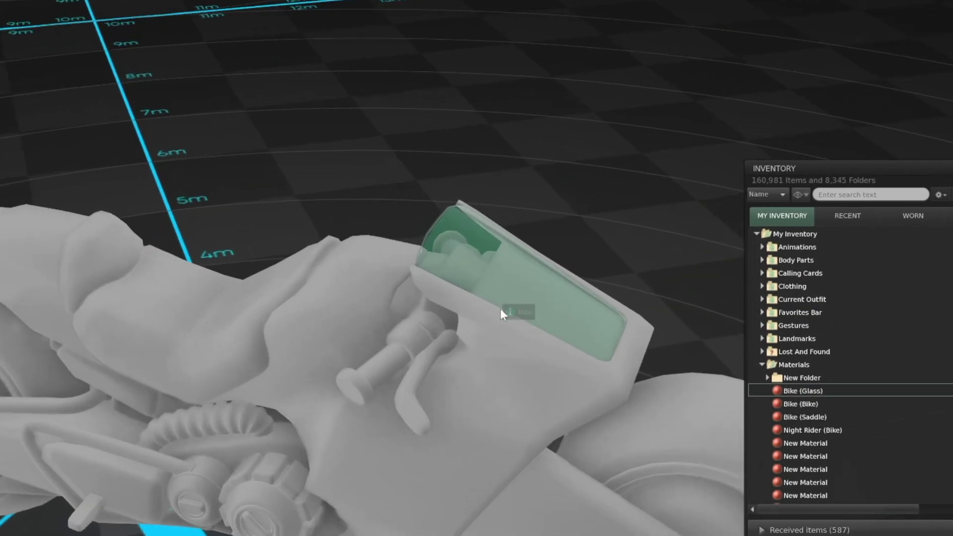
Apply the Bike (Bike) material to the bike's bodywork and the Bike (Saddle) material to its handlebar part
scroll(500, 308, "down", 3)
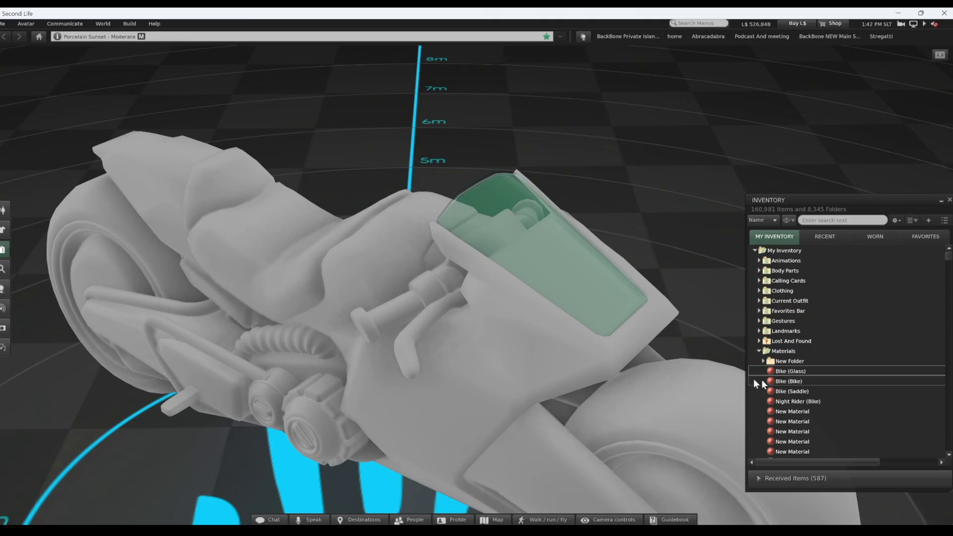
left_click_drag(801, 405, 584, 333)
left_click_drag(790, 392, 474, 294)
left_click_drag(454, 250, 475, 284, "alt")
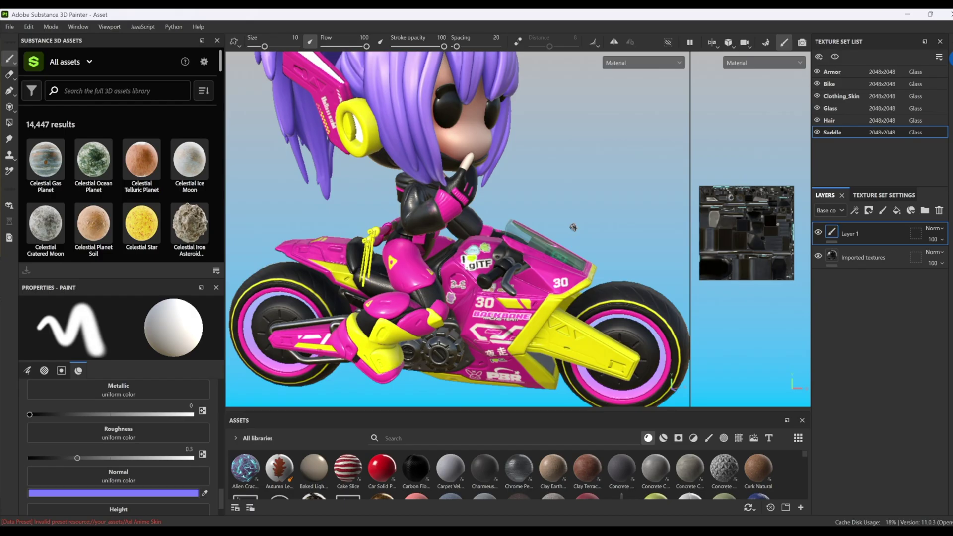
In Substance 3D Painter, select the Bike texture set and add a new paint layer above Layer 1
scroll(542, 180, "up", 5)
middle_click_drag(542, 180, 572, 158)
left_click(830, 84)
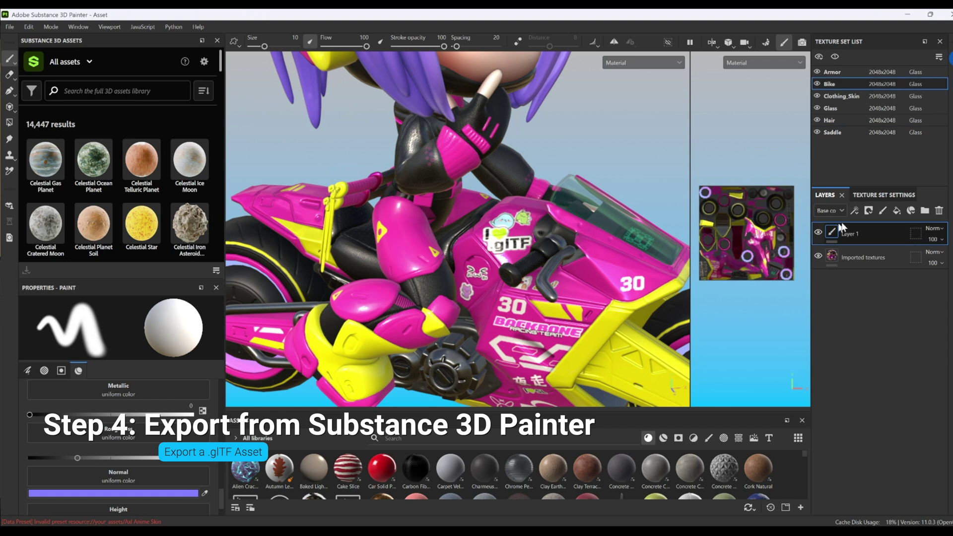
left_click(882, 211)
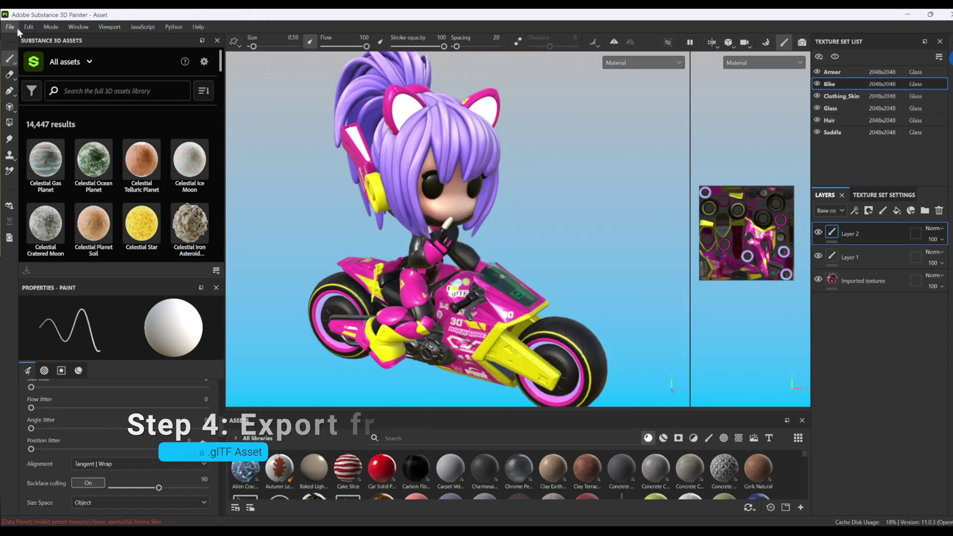
Export all texture sets to the Documents folder using the glTF PBR Metal Roughness template, and select Asset.glb in the exported Bike folder
left_click(13, 28)
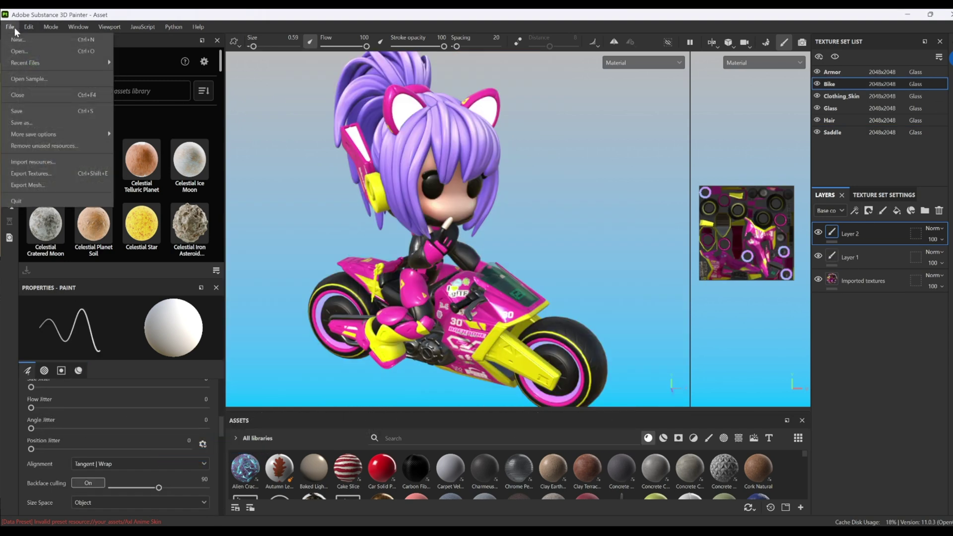
left_click(31, 173)
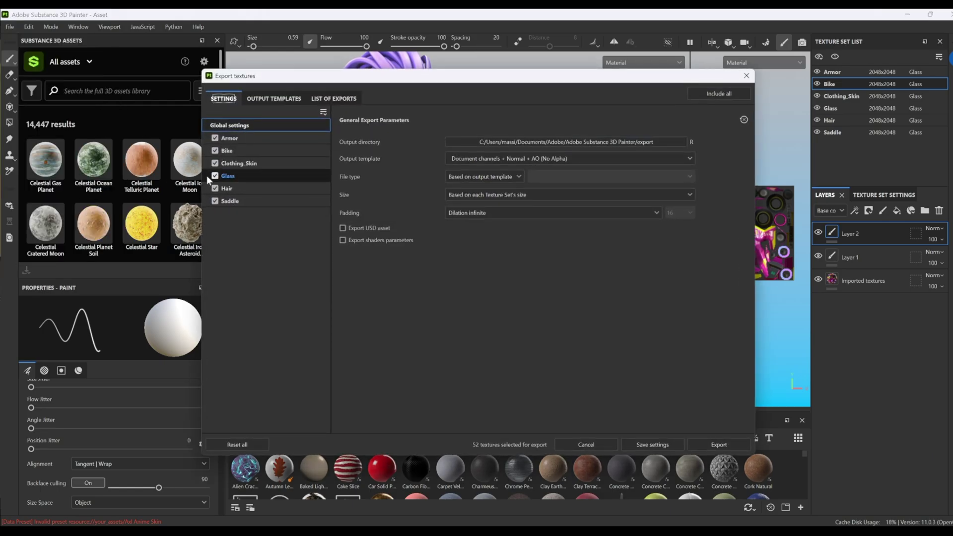
left_click(522, 159)
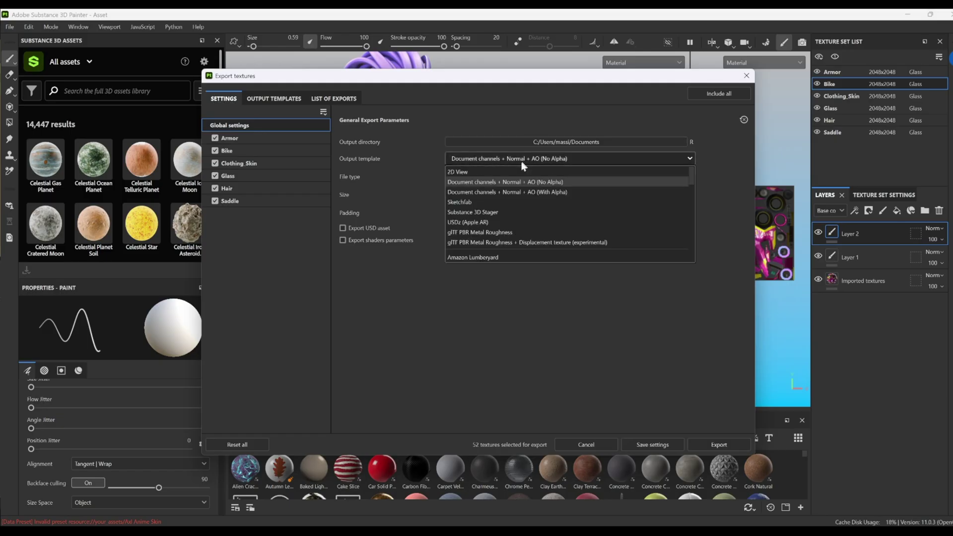
left_click(472, 233)
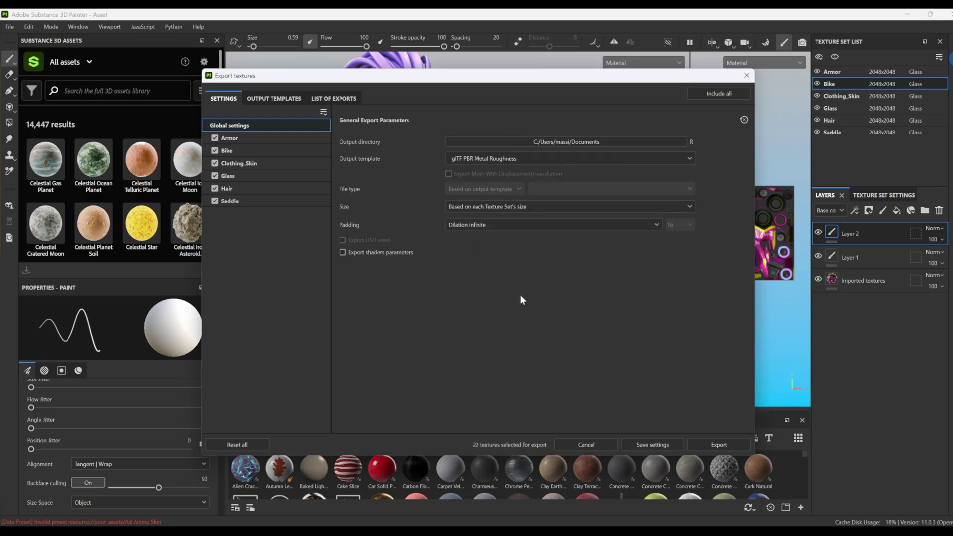
left_click(715, 443)
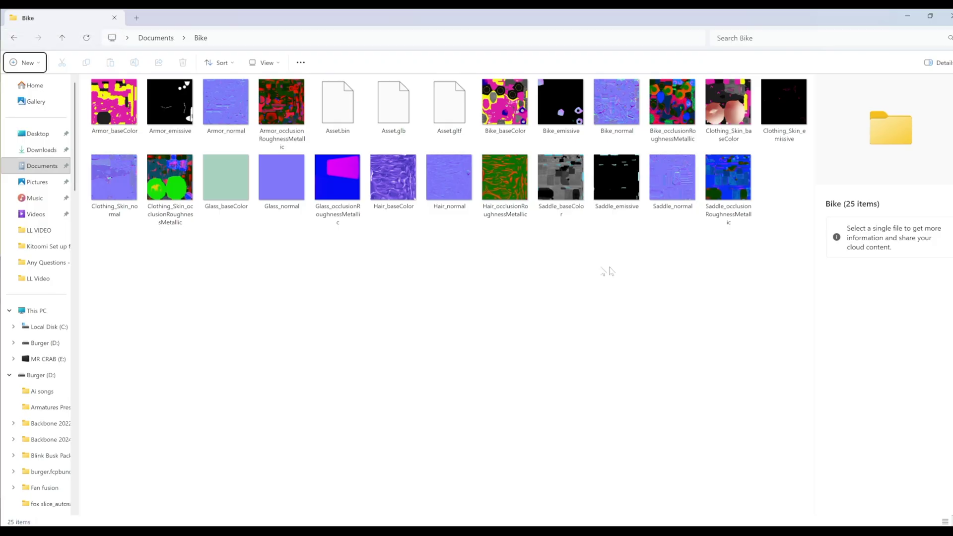
left_click(395, 114)
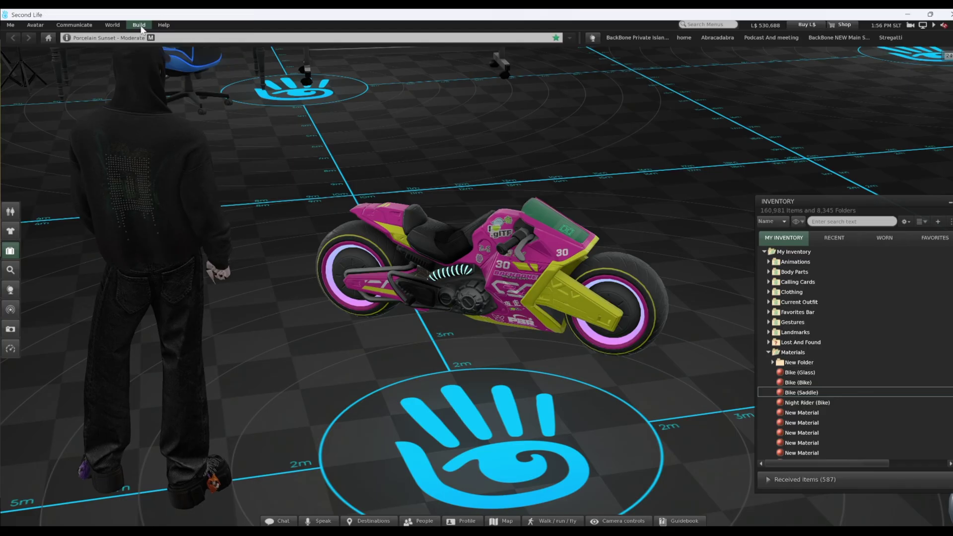
In Second Life, upload the Asset model with Low and Lowest triangle limits of 0 and place it on the ground
left_click(139, 25)
mouse_move(170, 160)
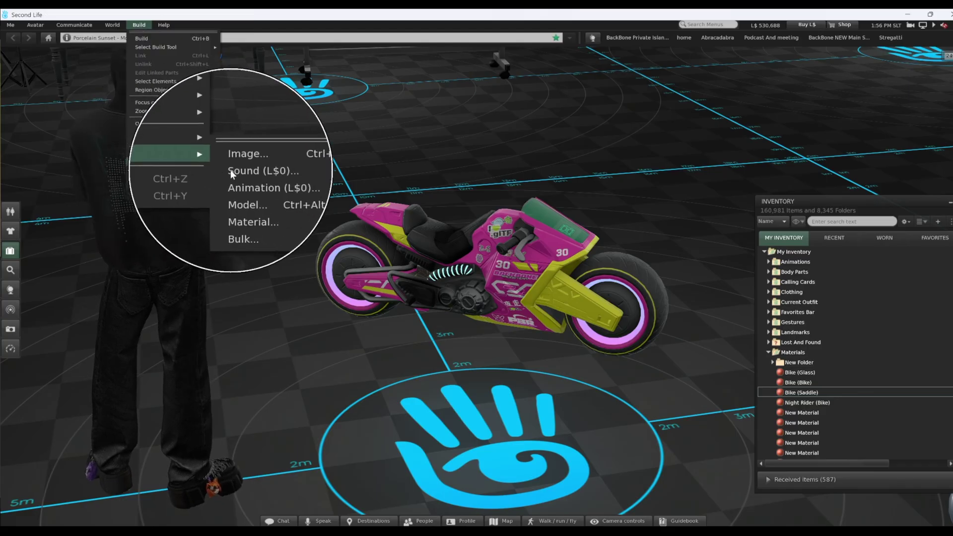
left_click(240, 186)
double_click(115, 110)
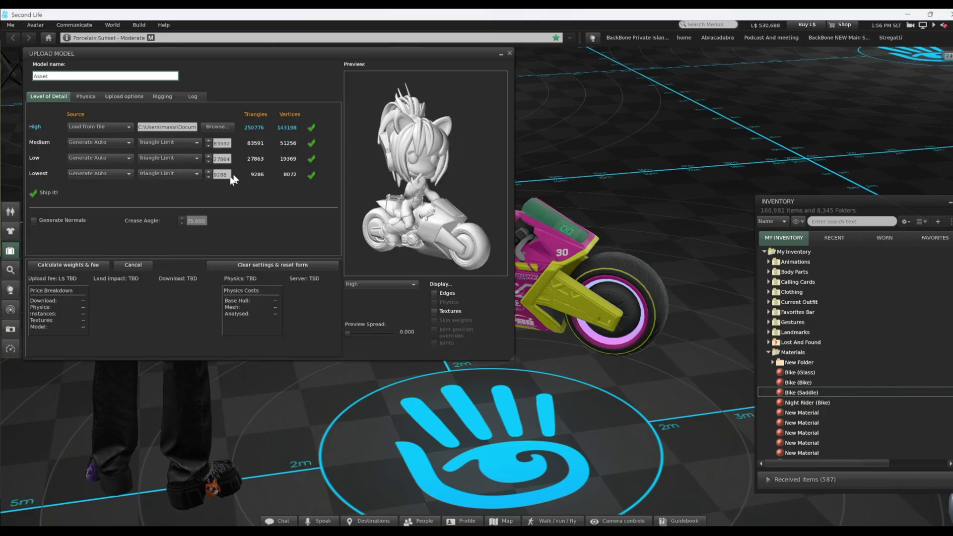
left_click(68, 264)
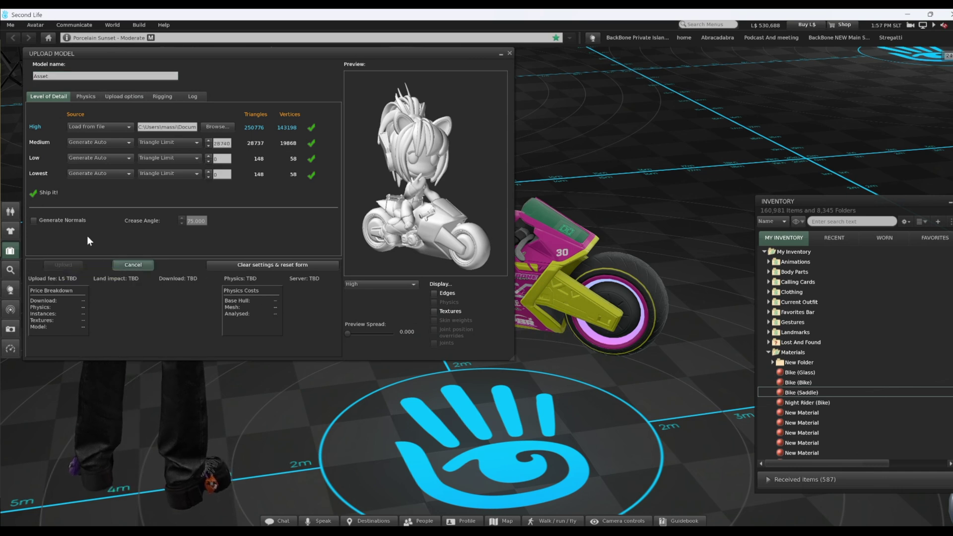
left_click(64, 264)
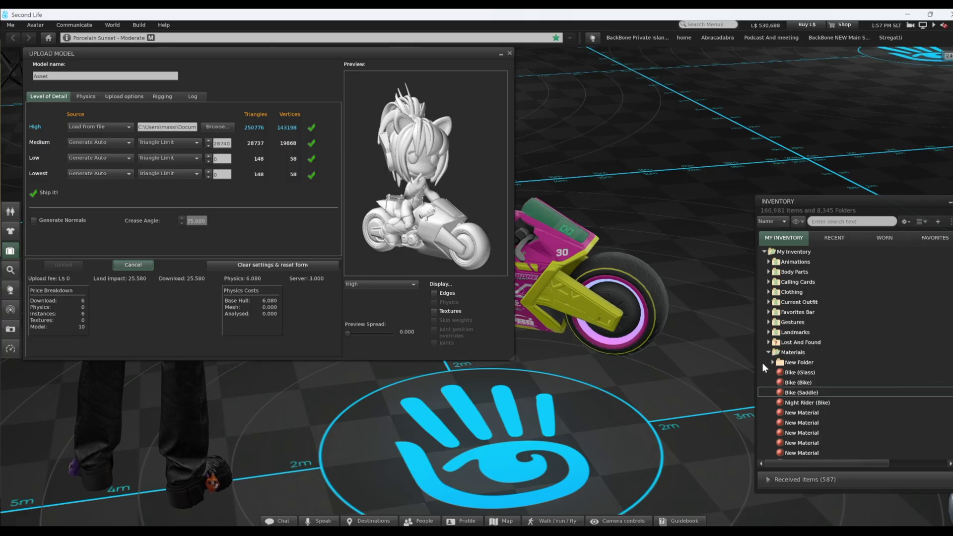
left_click_drag(486, 453, 486, 453)
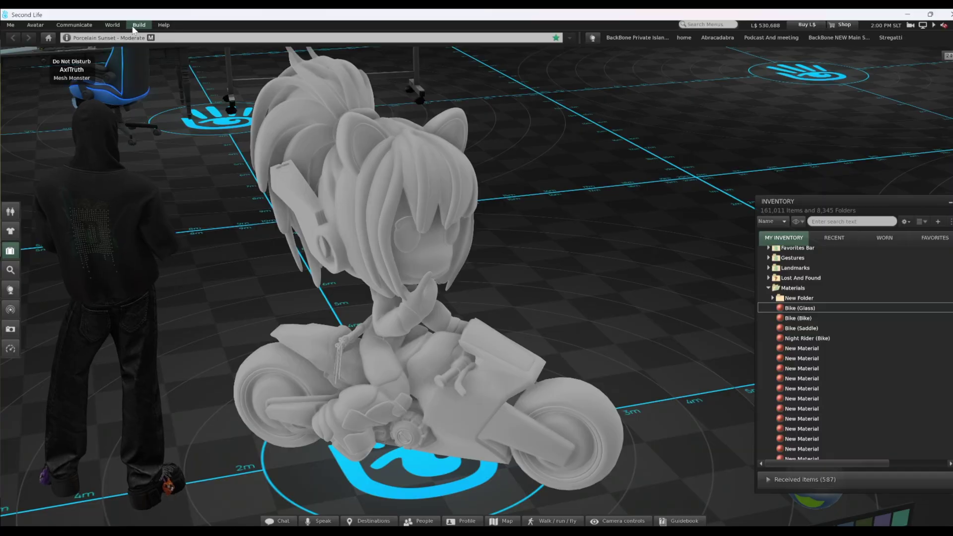
Upload all materials from the exported Asset file as Second Life materials
left_click(134, 25)
mouse_move(149, 155)
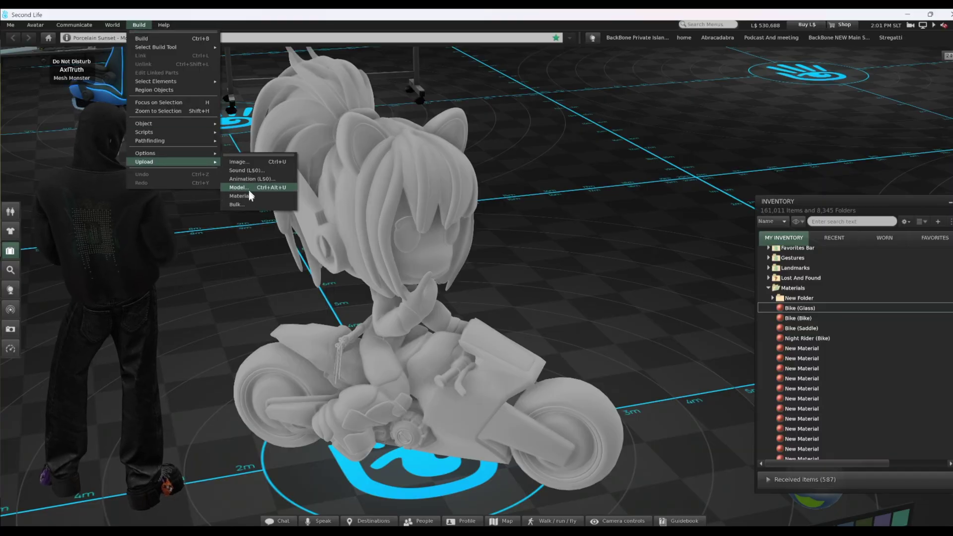
left_click(242, 192)
double_click(122, 97)
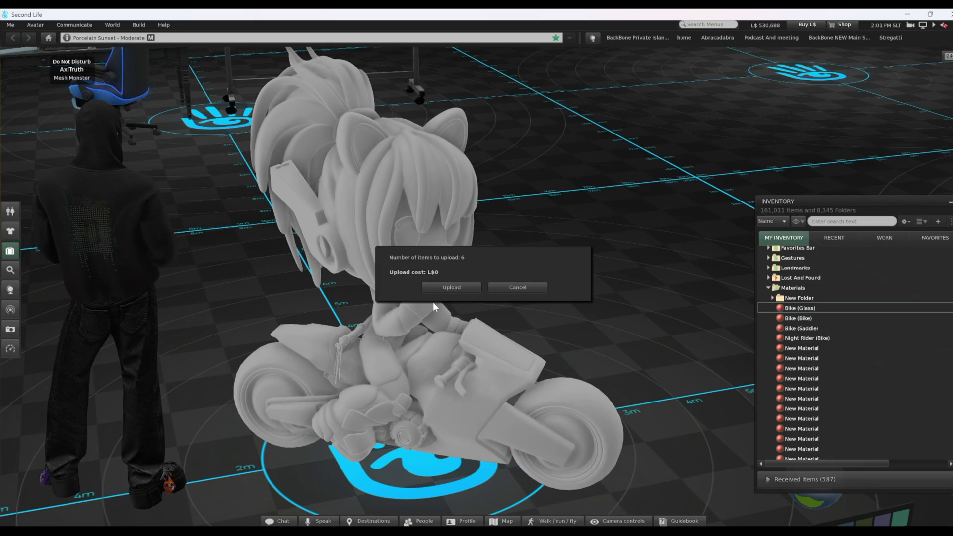
left_click(454, 289)
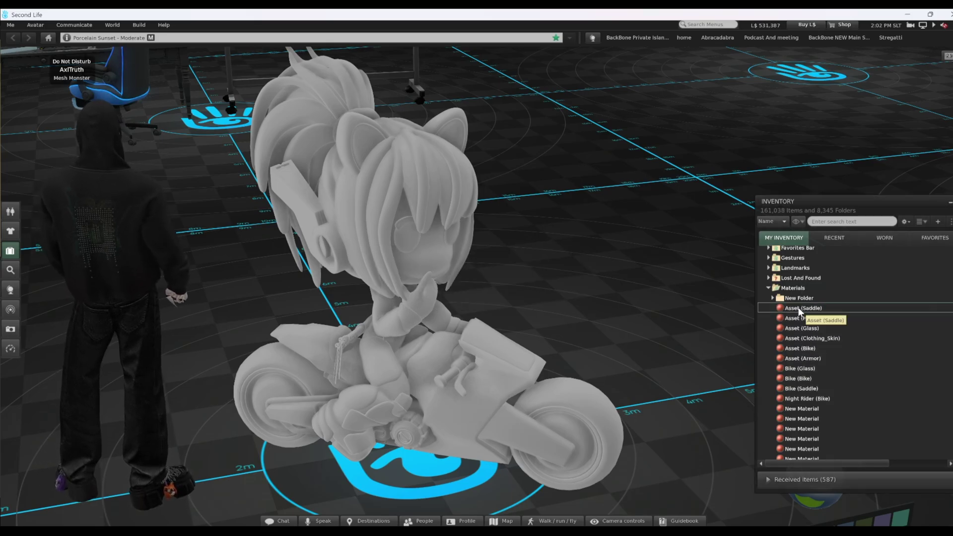
Apply the Asset (Hair) material to the character's hair and the Asset (Glass) material to the bike's windshield
scroll(630, 316, "up", 10)
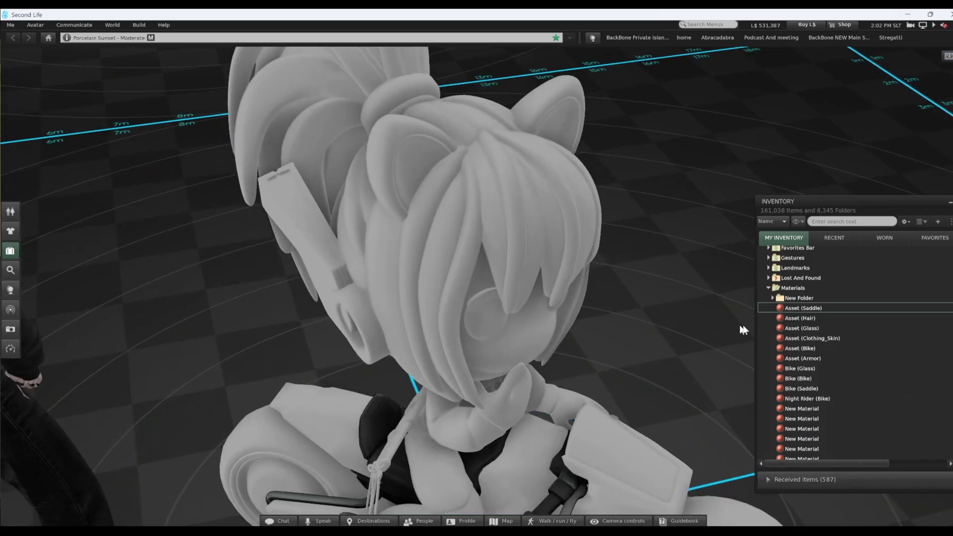
left_click_drag(799, 318, 443, 223)
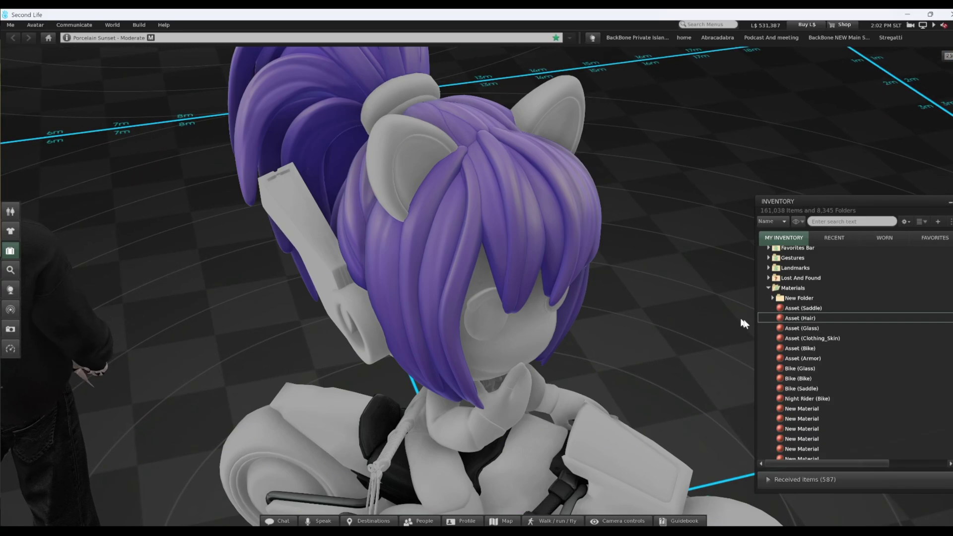
left_click(809, 328)
scroll(515, 286, "down", 5)
scroll(515, 287, "up", 8)
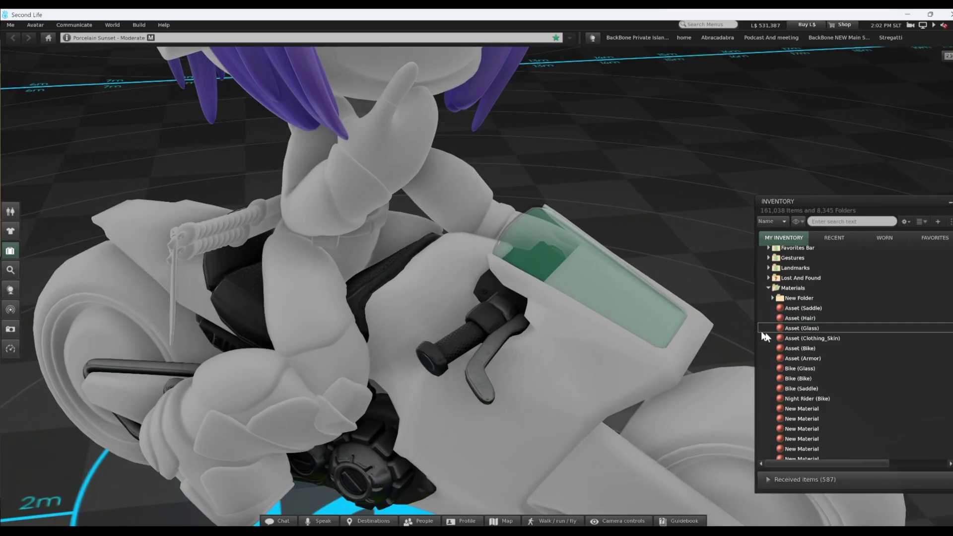
Apply the Asset (Clothing_Skin) material to the character's skin and clothing and the Asset (Bike) material to the bike's bodywork
left_click_drag(796, 342, 380, 158)
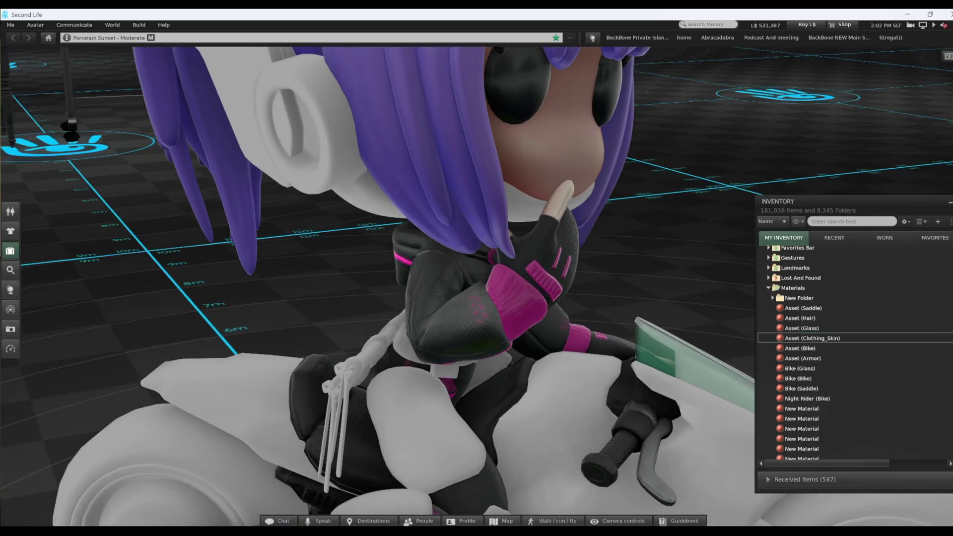
scroll(476, 278, "down", 5)
mouse_move(800, 348)
left_mouse_down()
mouse_move(622, 353)
mouse_move(506, 404)
mouse_move(579, 380)
left_mouse_up()
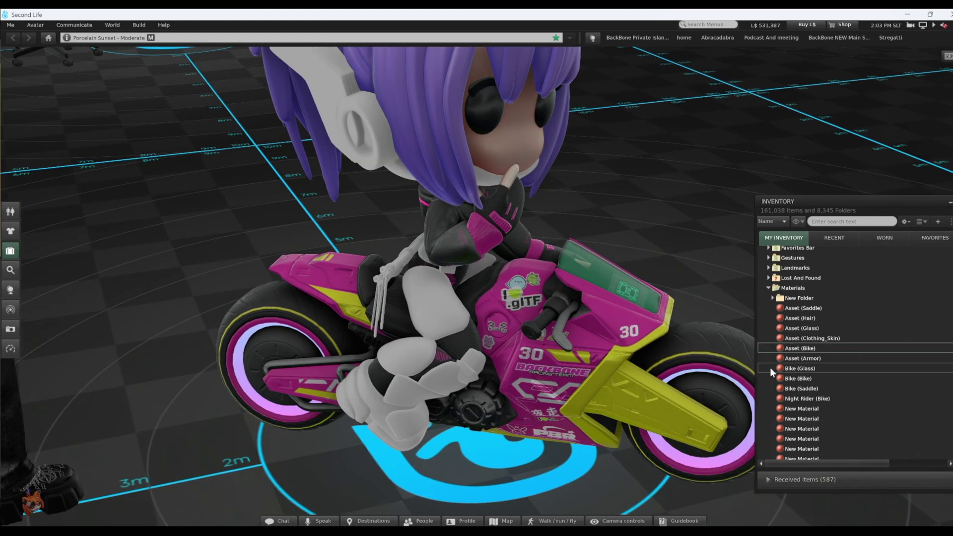
Apply the Asset (Armor) material to the character's armor pieces
left_click_drag(770, 370, 618, 291)
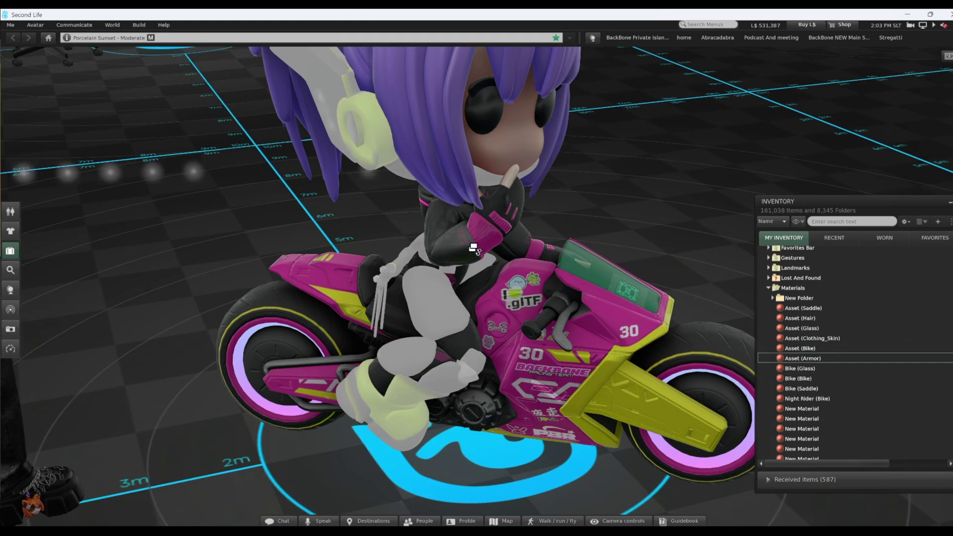